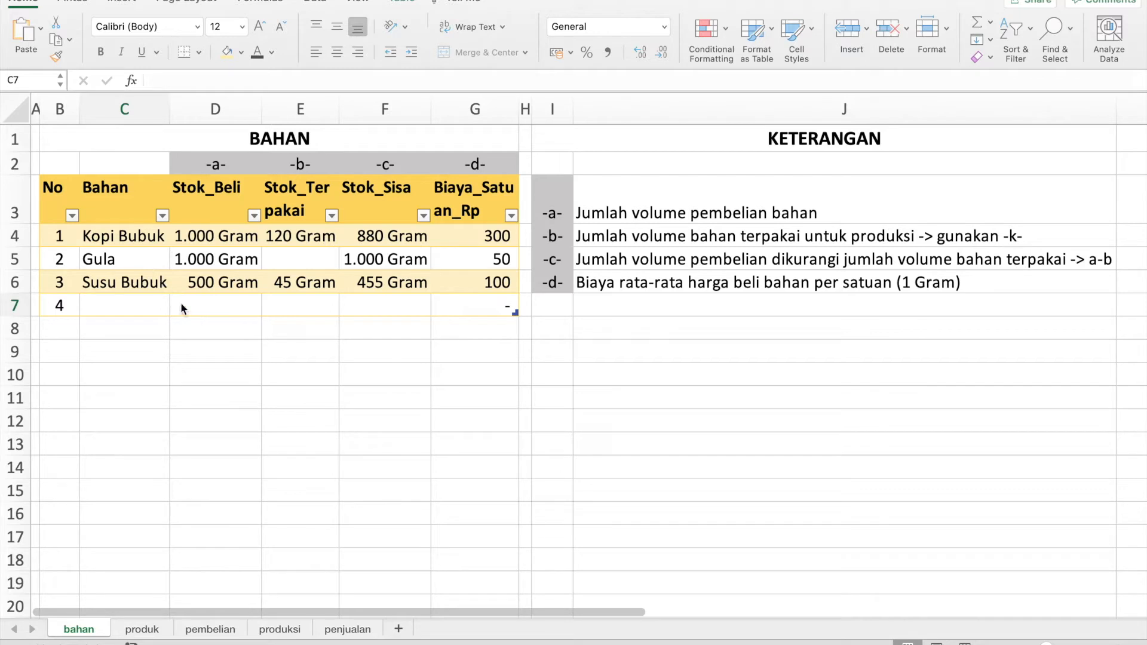
Check the available ingredient choices for the first purchase record on the pembelian sheet.
{"action": "left_click", "coordinate": [157, 634]}
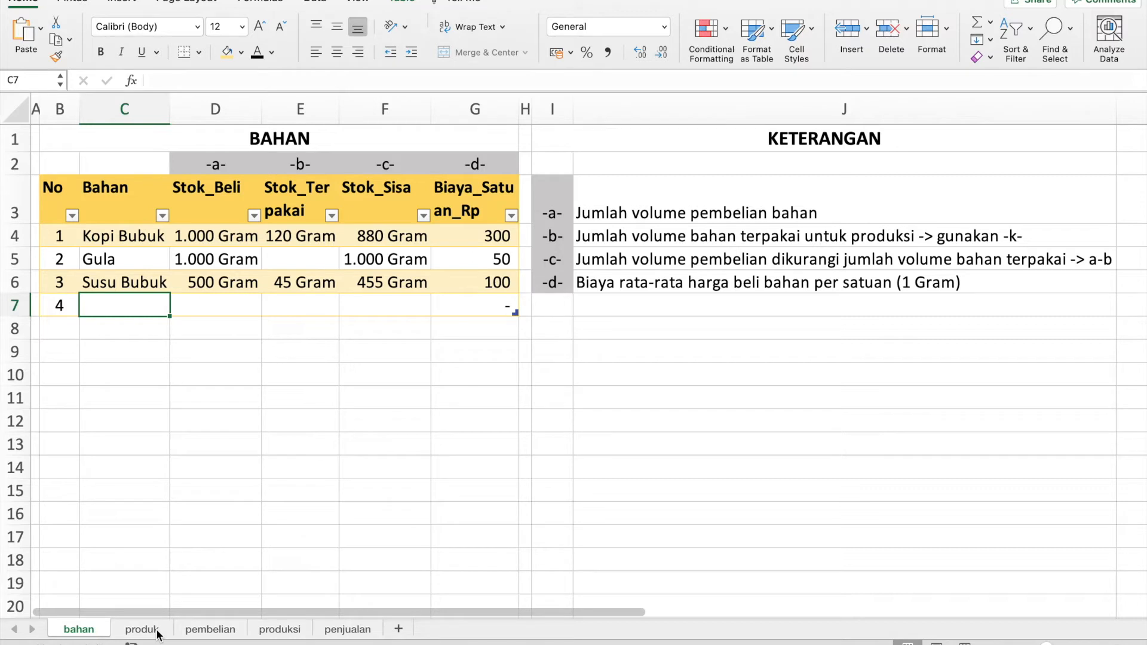
{"action": "left_click", "coordinate": [202, 632]}
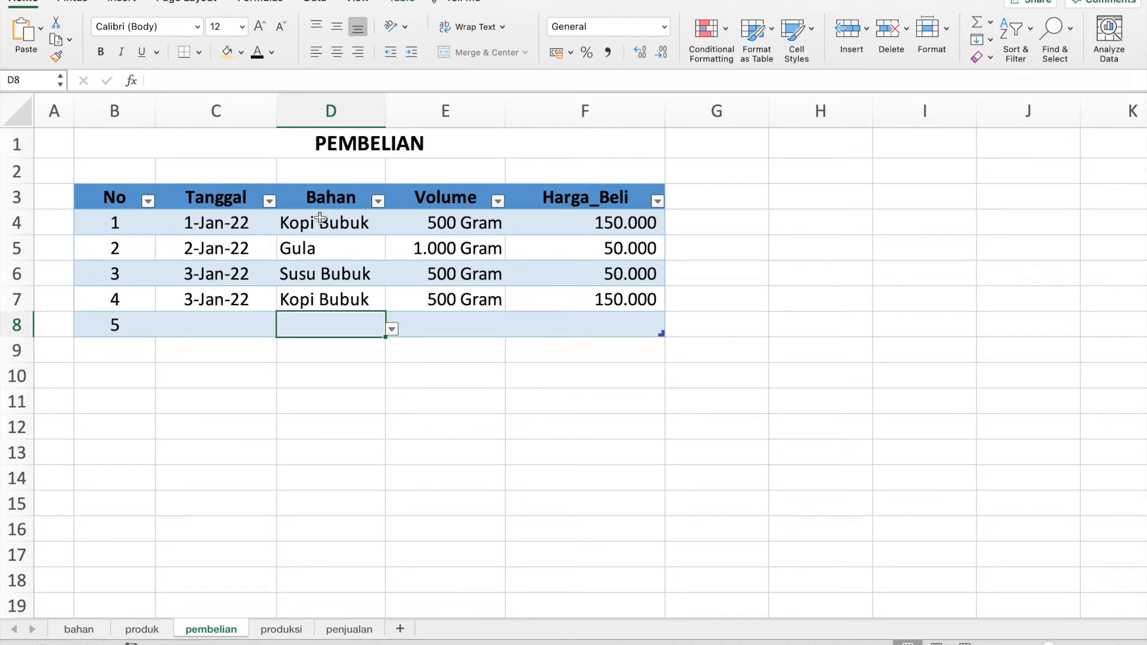
{"action": "left_click", "coordinate": [343, 224]}
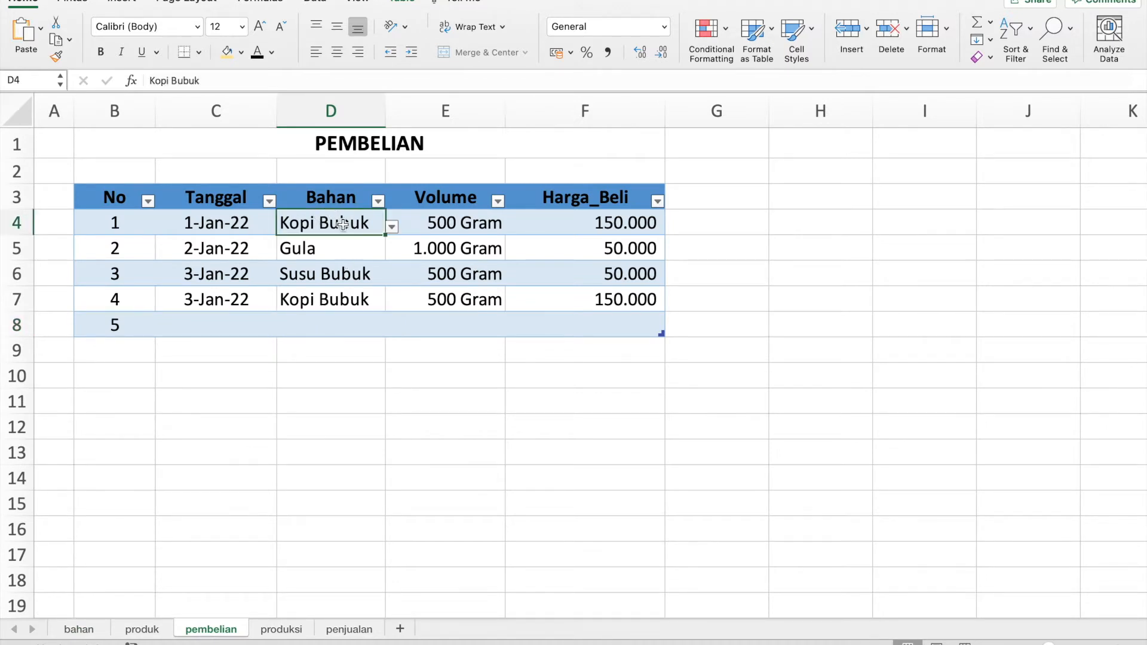
{"action": "left_click", "coordinate": [392, 227]}
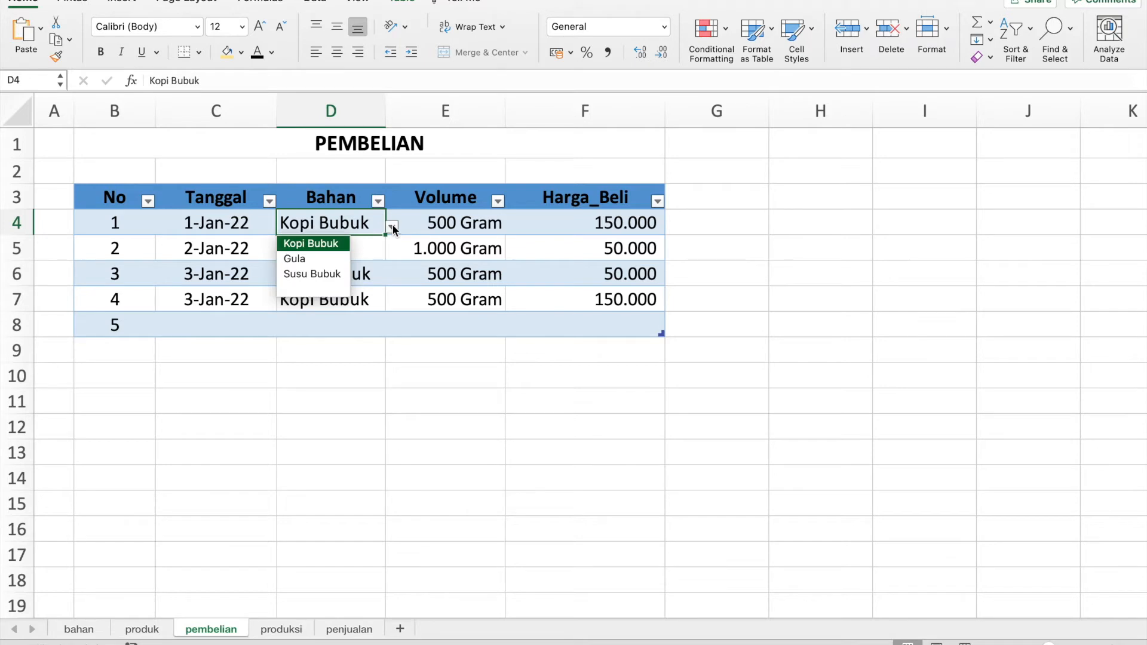
{"action": "left_click", "coordinate": [370, 180]}
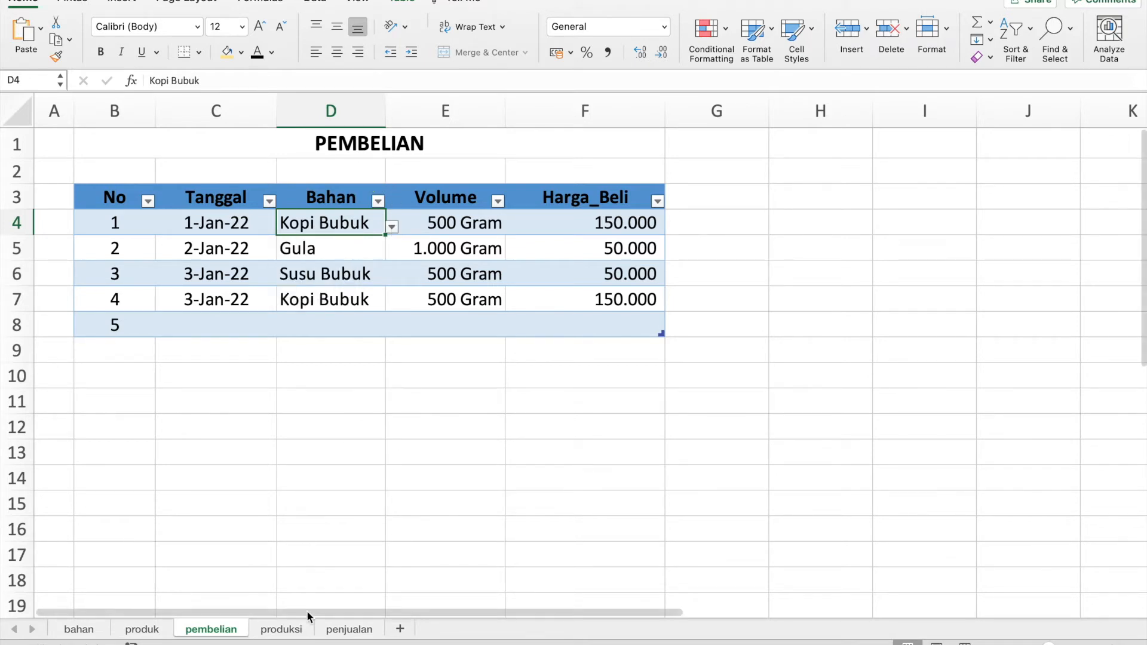
Examine the product, ingredient and volume-used columns of the first records on the produksi sheet.
{"action": "left_click", "coordinate": [281, 629]}
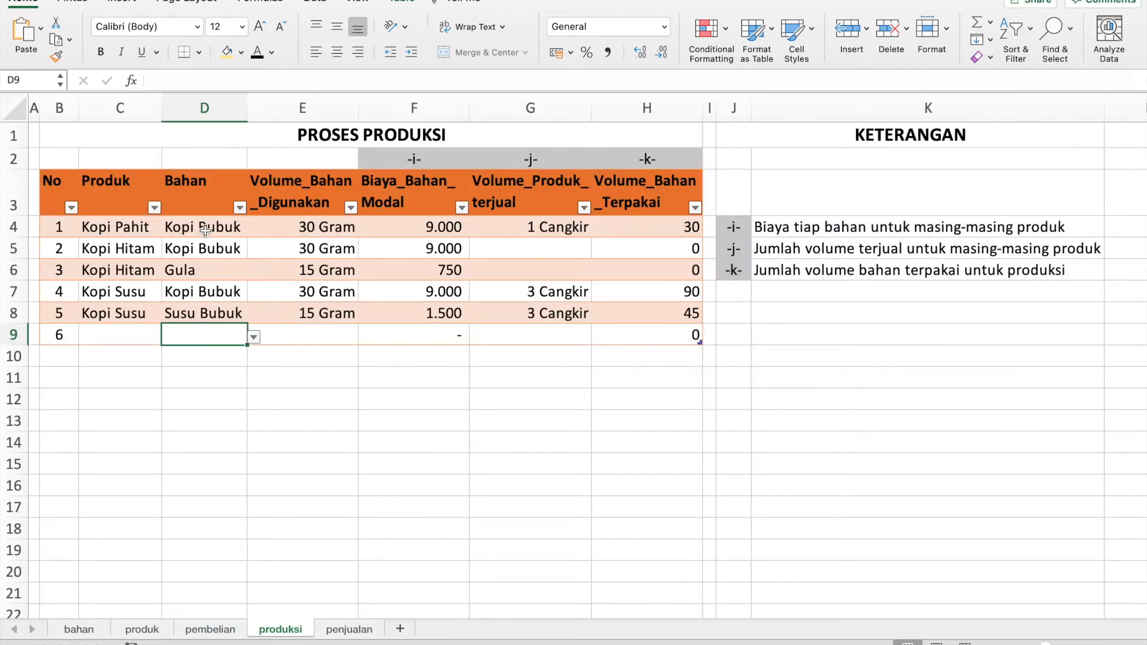
{"action": "left_click", "coordinate": [119, 228]}
{"action": "left_click", "coordinate": [113, 246]}
{"action": "left_click", "coordinate": [226, 212]}
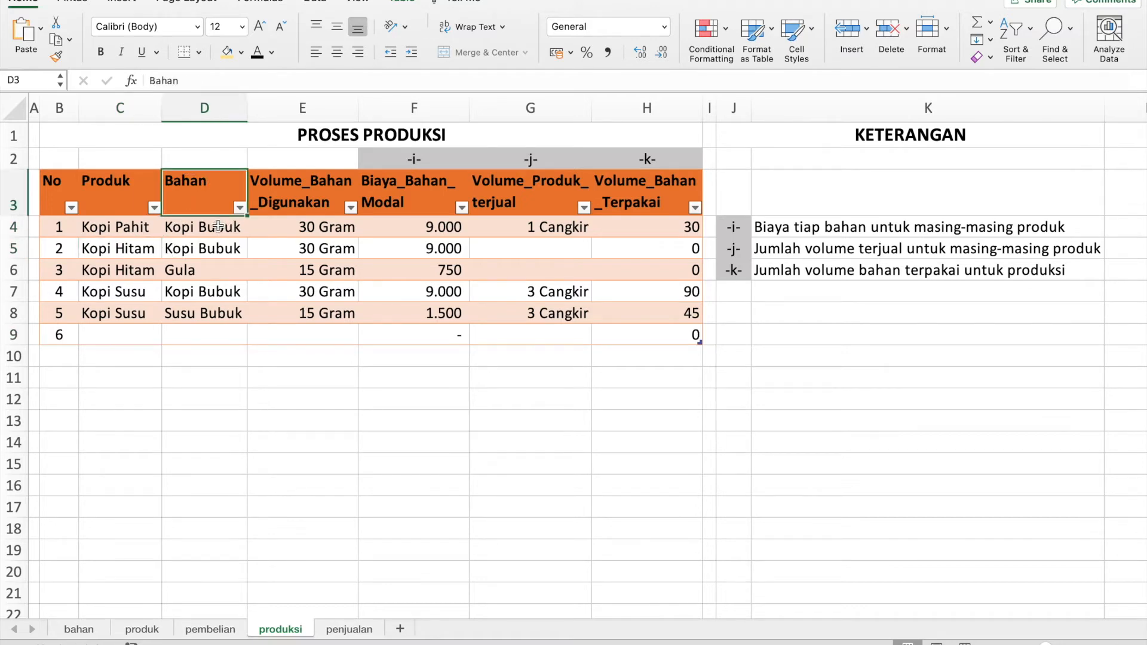
{"action": "left_click", "coordinate": [217, 228]}
{"action": "left_click", "coordinate": [291, 201]}
{"action": "left_click", "coordinate": [289, 233]}
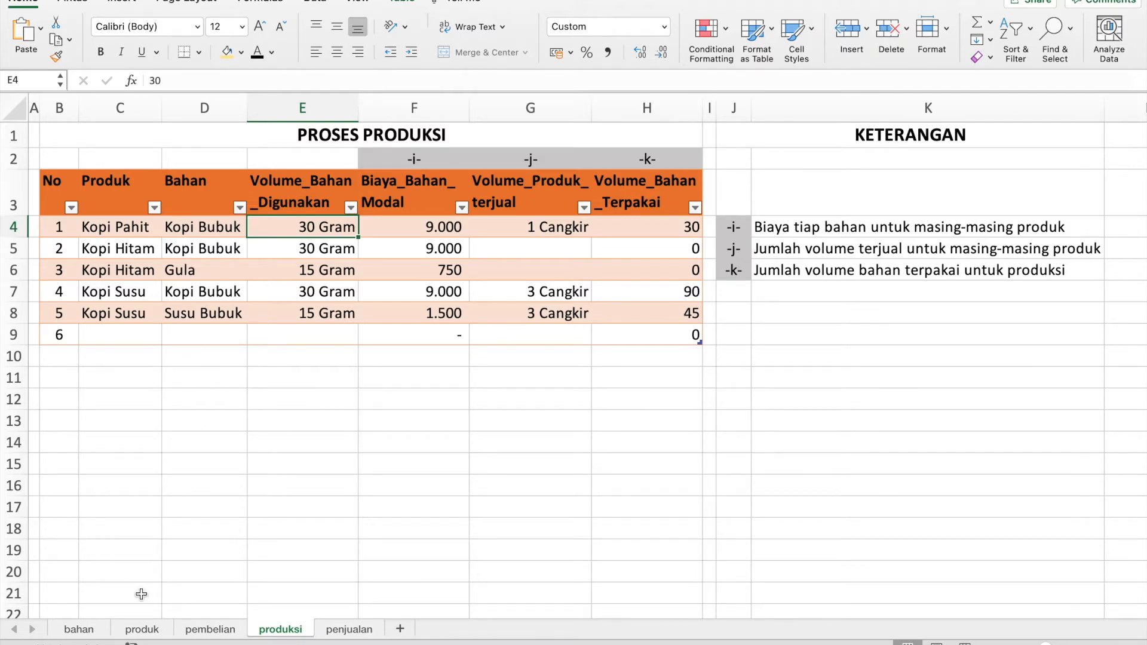
Add Caramel as ingredient number 4 in the table on the bahan sheet.
{"action": "left_click", "coordinate": [79, 629]}
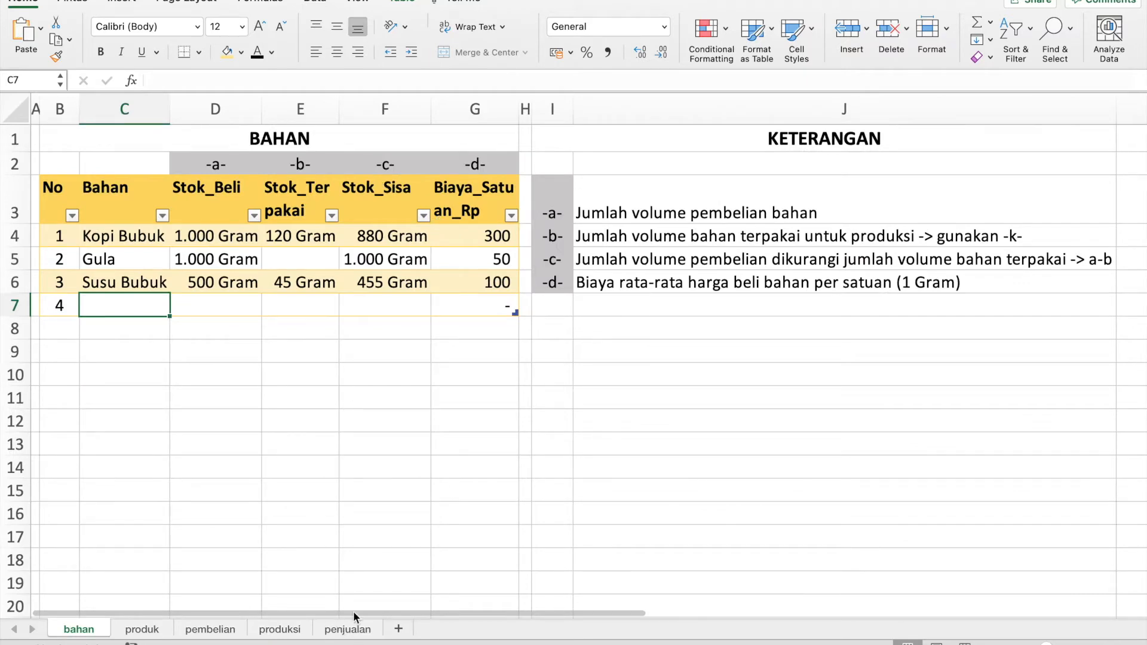
{"action": "left_click", "coordinate": [352, 628]}
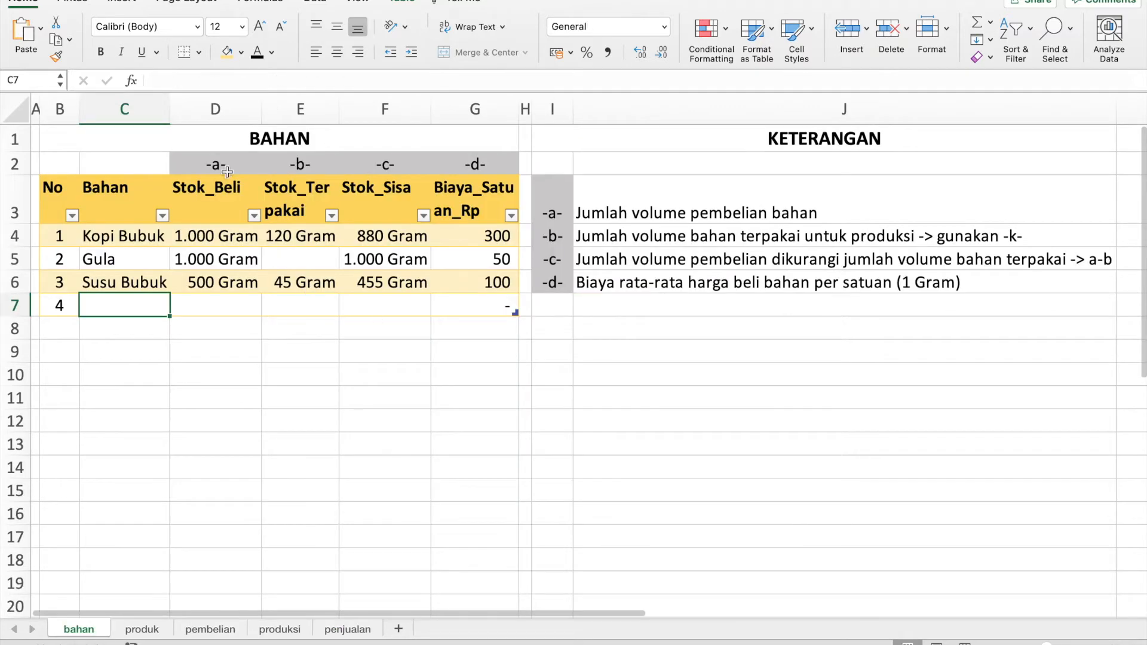
{"action": "left_click", "coordinate": [226, 163]}
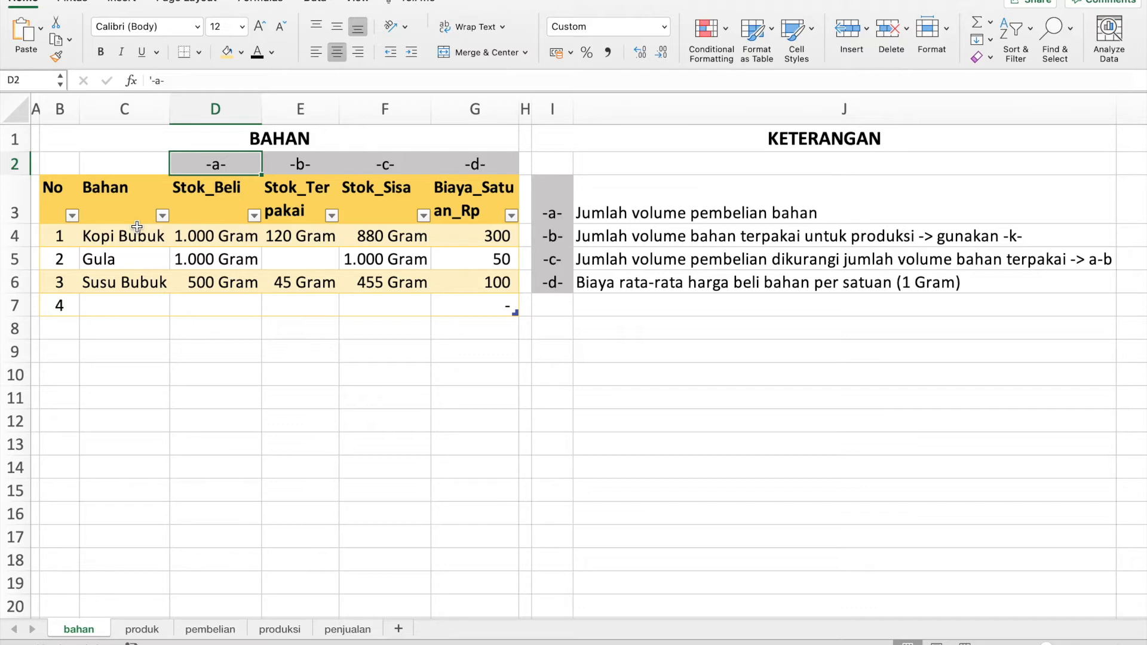
{"action": "left_click", "coordinate": [140, 307]}
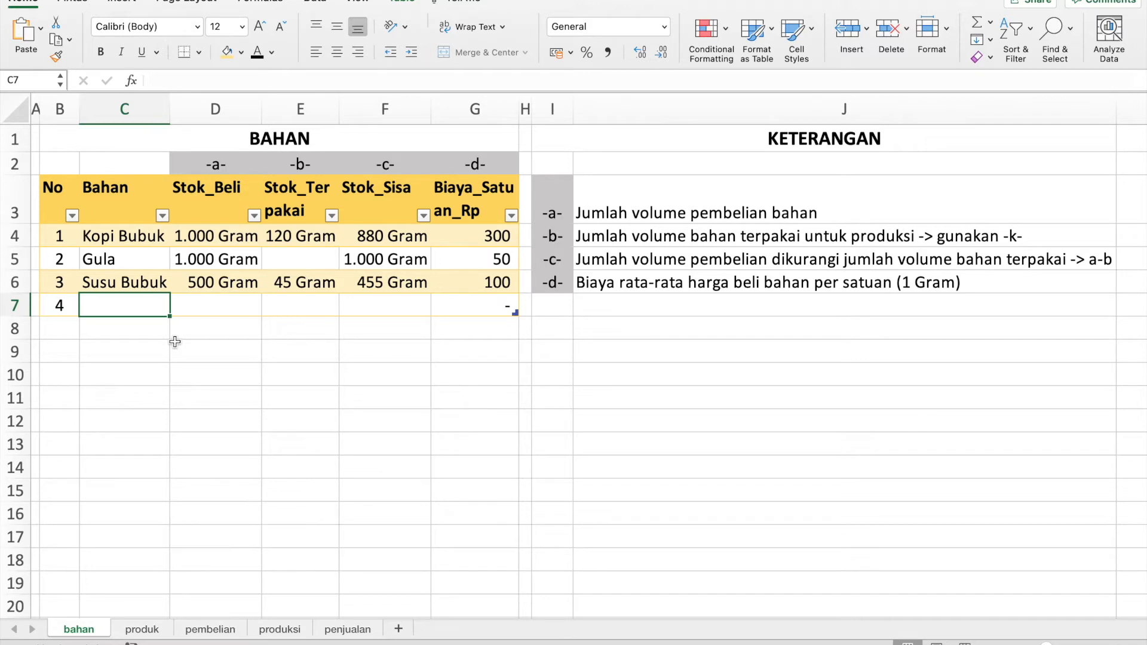
{"action": "type", "text": "Caramel"}
{"action": "key", "text": "Return"}
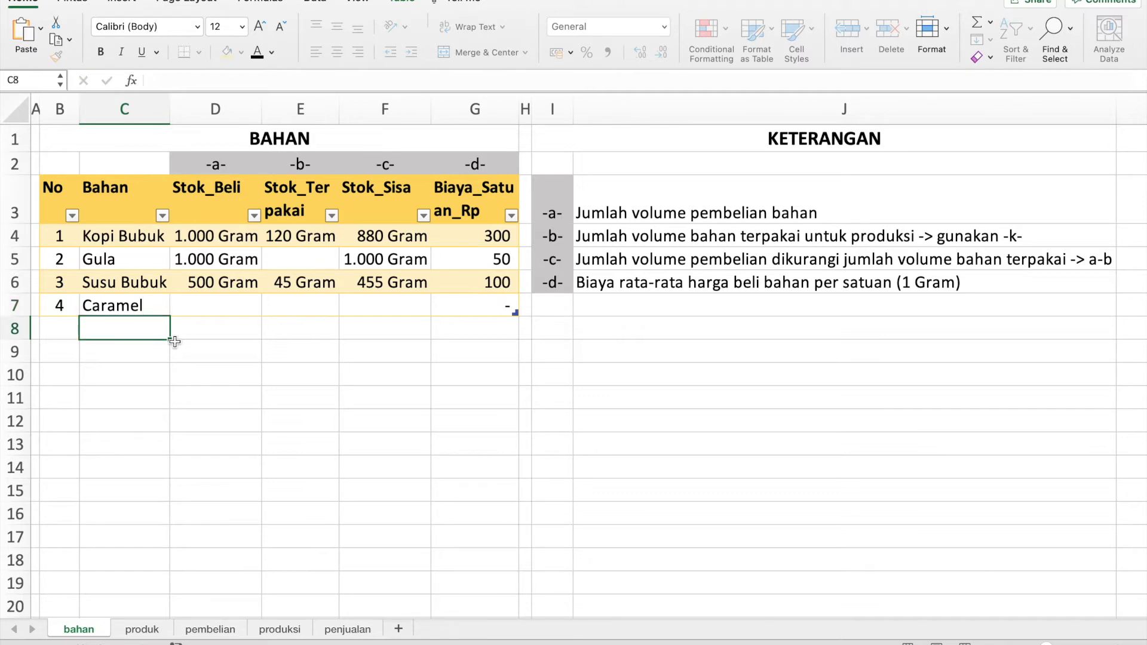
{"action": "left_click", "coordinate": [167, 306]}
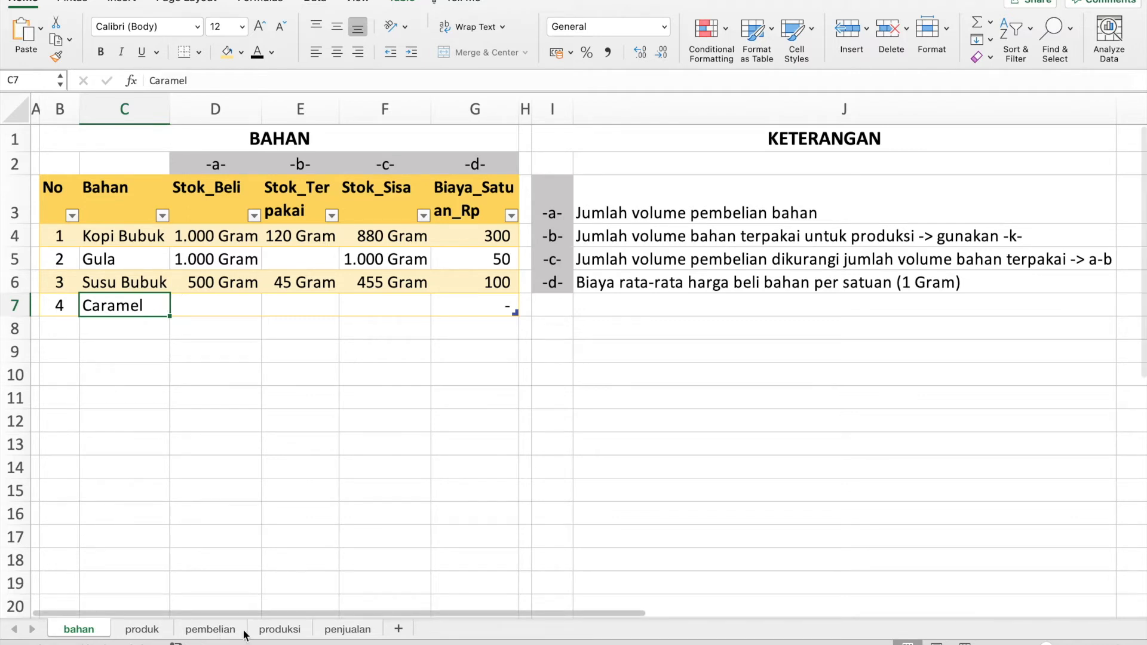
Enter Kopi caramel as the product in record 6 of the produksi sheet and widen the Produk column to fit it.
{"action": "left_click", "coordinate": [281, 629]}
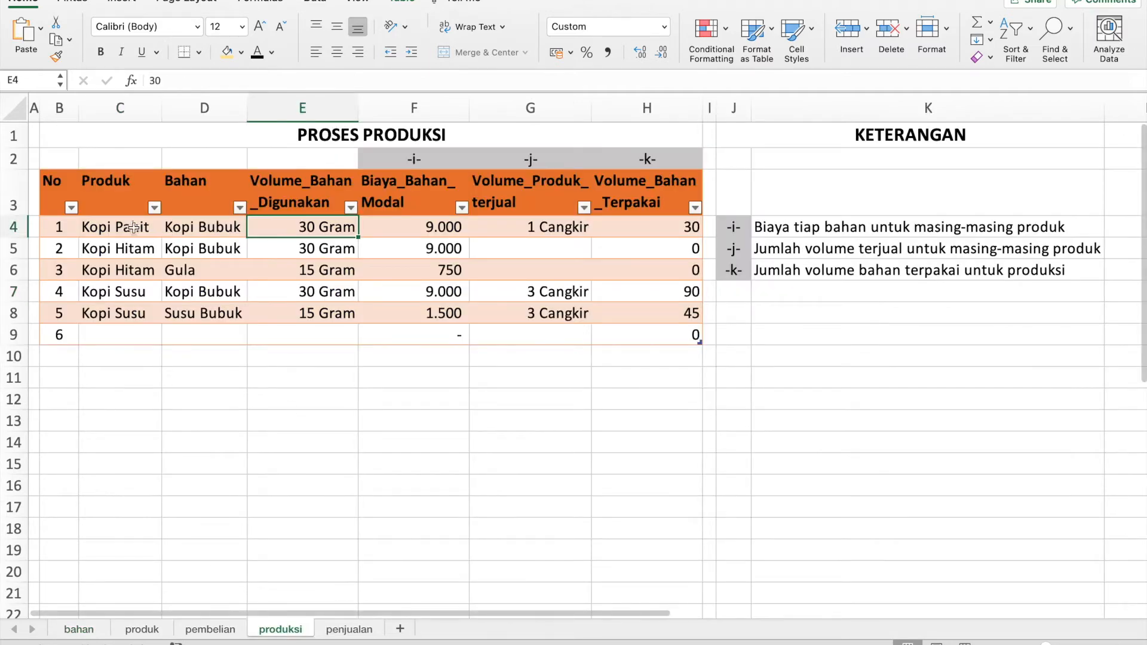
{"action": "left_click", "coordinate": [126, 337]}
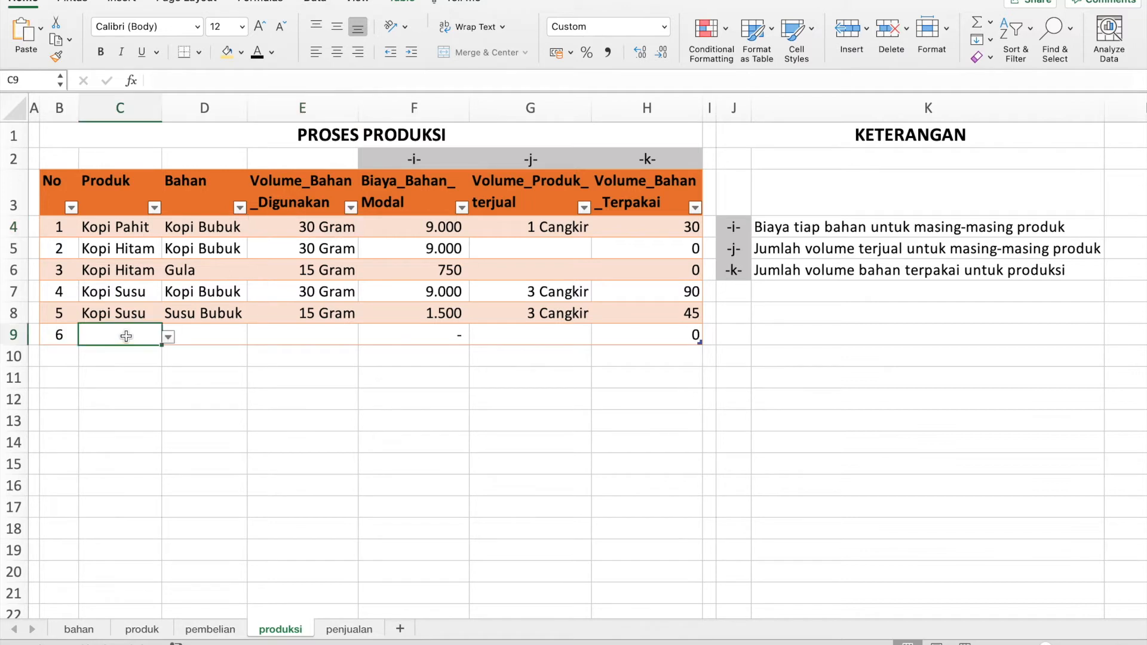
{"action": "type", "text": "K"}
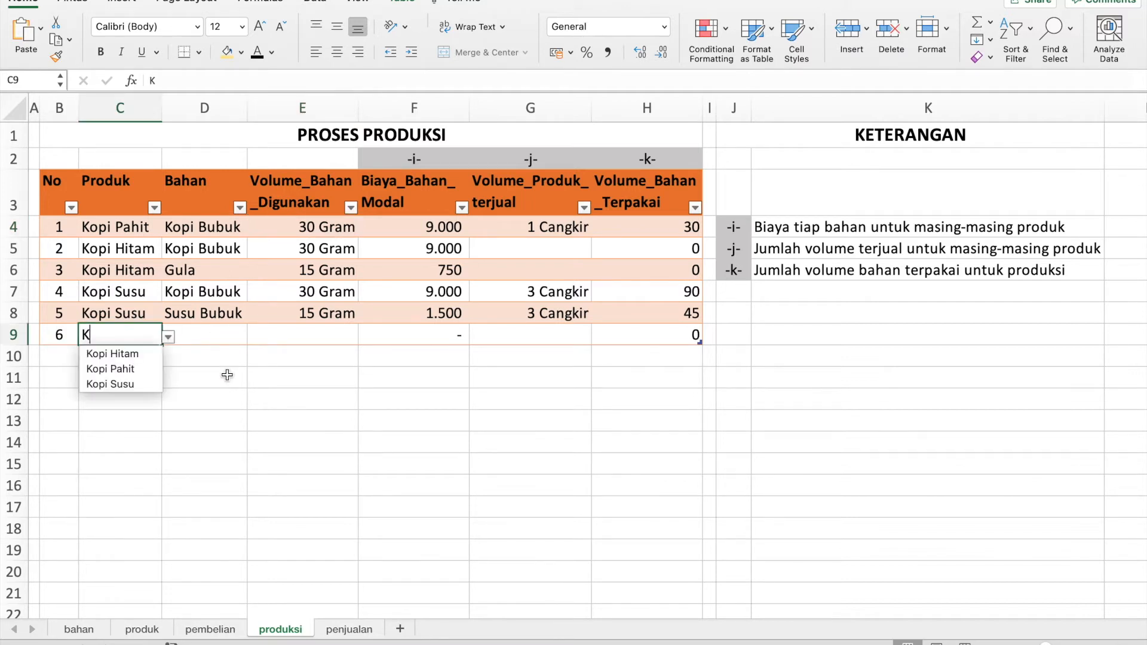
{"action": "type", "text": "opi carmel"}
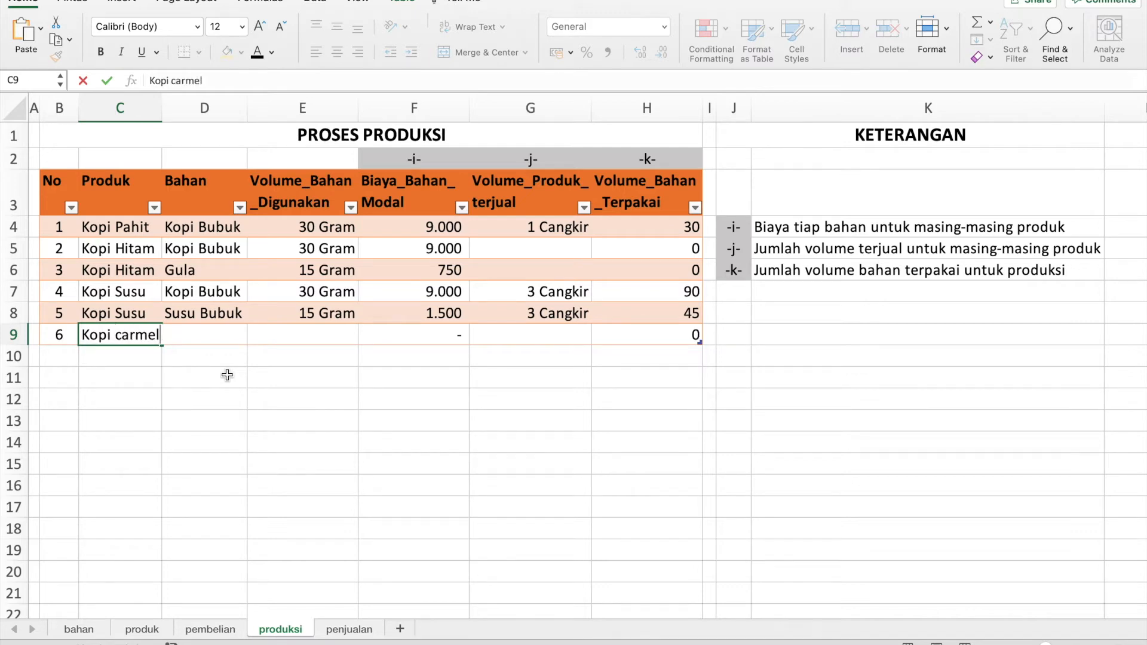
{"action": "key", "text": "BackSpace"}
{"action": "key", "text": "BackSpace"}
{"action": "type", "text": "amel"}
{"action": "key", "text": "Return"}
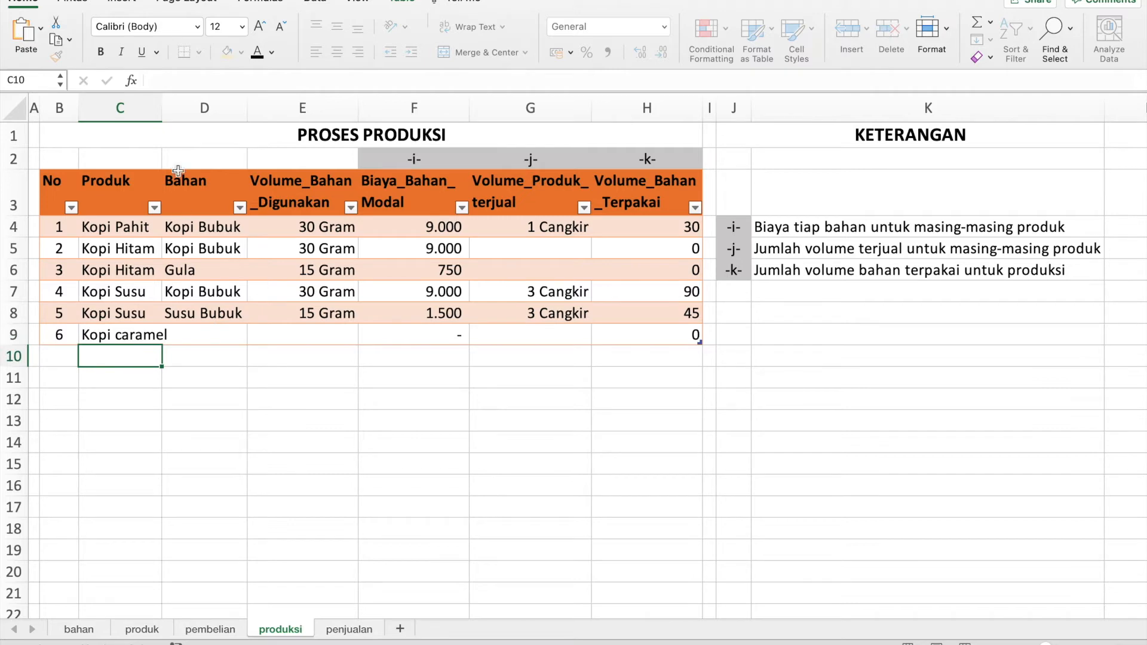
{"action": "left_click_drag", "start_coordinate": [163, 111], "coordinate": [235, 334]}
Test that the production ingredient list follows the bahan table by deleting Caramel there and re-entering it.
{"action": "left_click", "coordinate": [214, 334]}
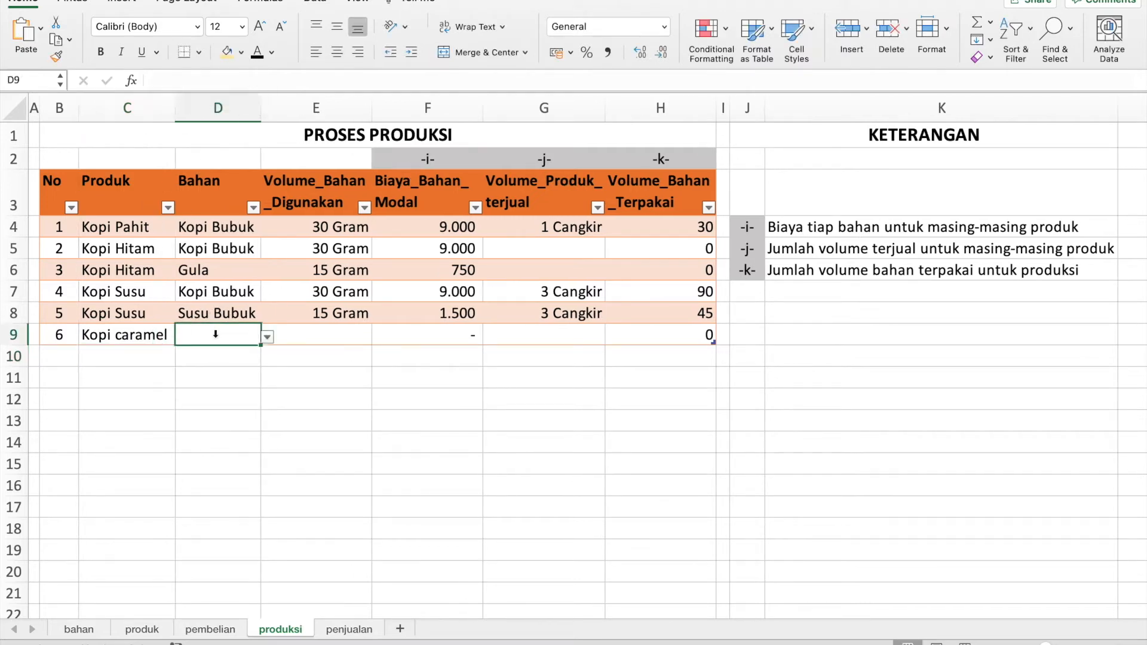
{"action": "left_click", "coordinate": [267, 337]}
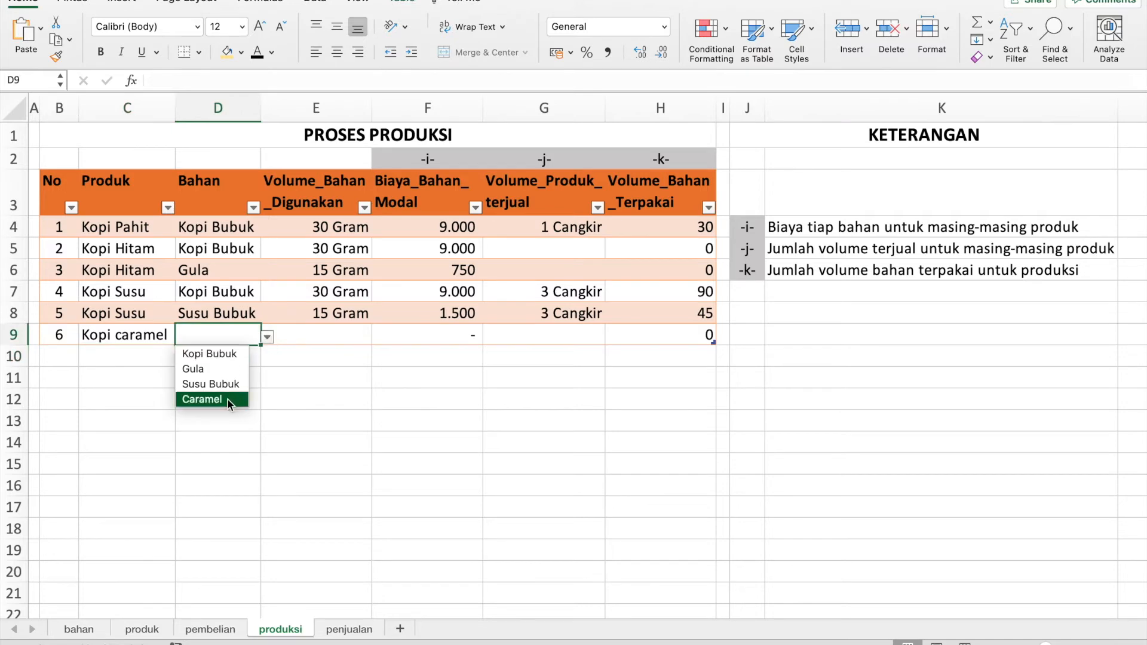
{"action": "left_click", "coordinate": [90, 631]}
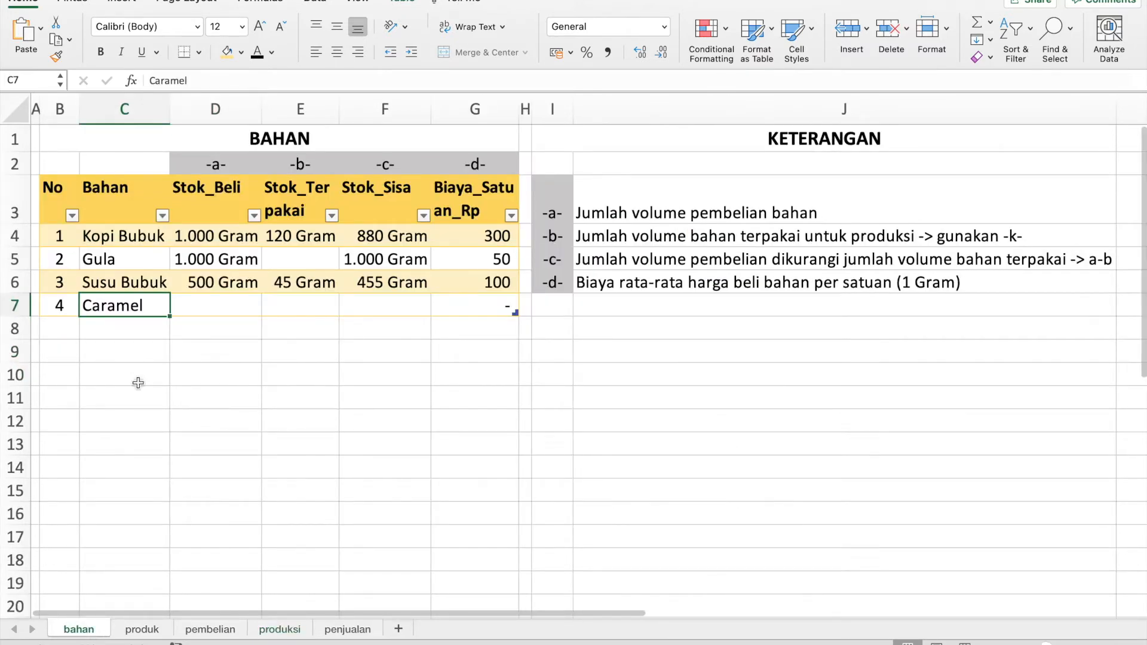
{"action": "key", "text": "Delete"}
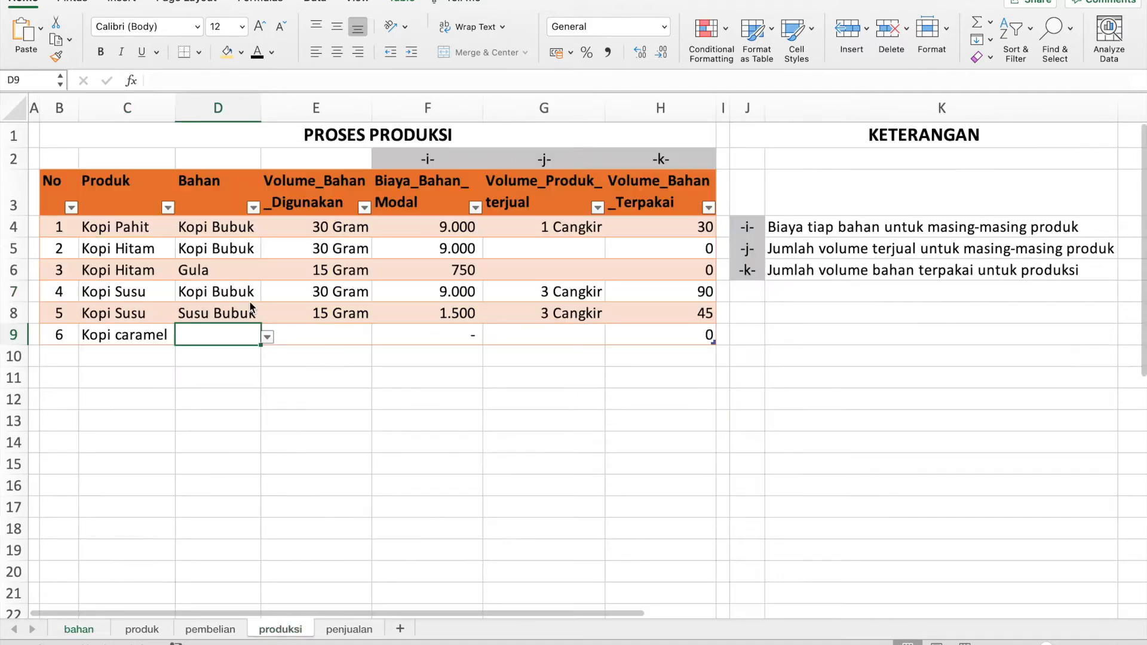
{"action": "left_click", "coordinate": [267, 336]}
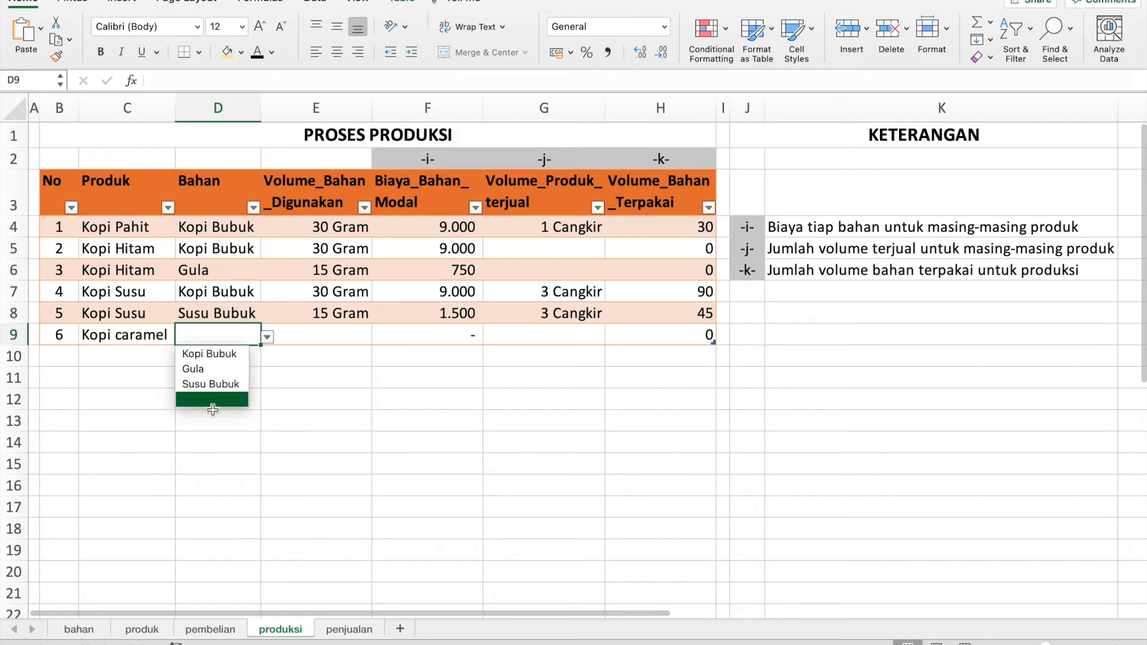
{"action": "left_click", "coordinate": [245, 486]}
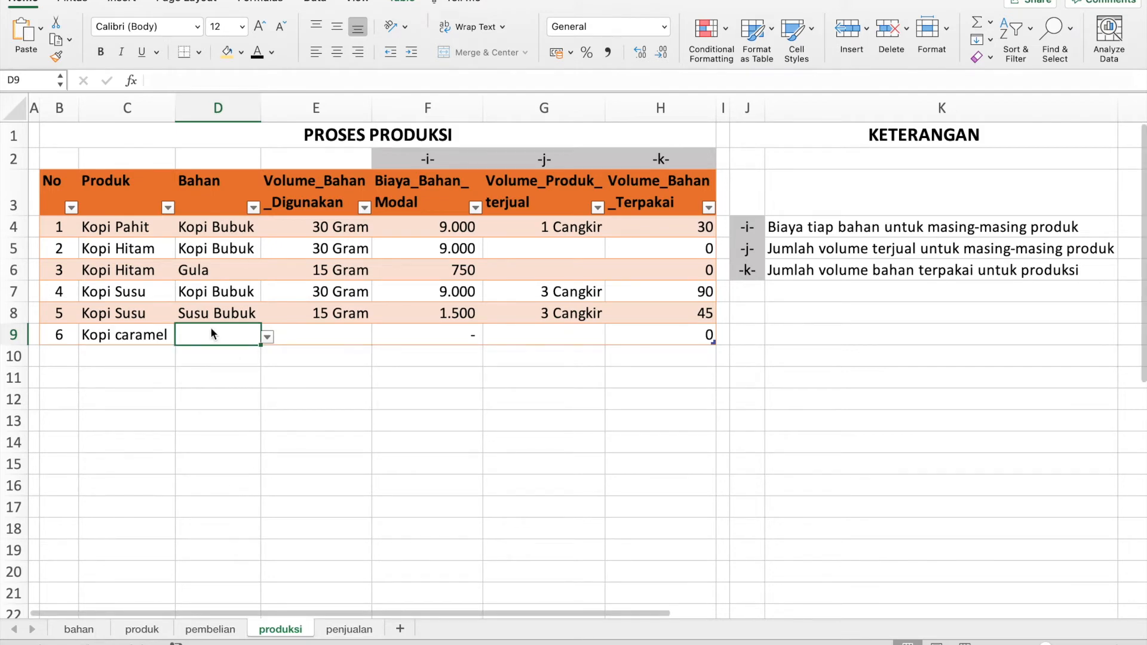
{"action": "type", "text": "Caramel"}
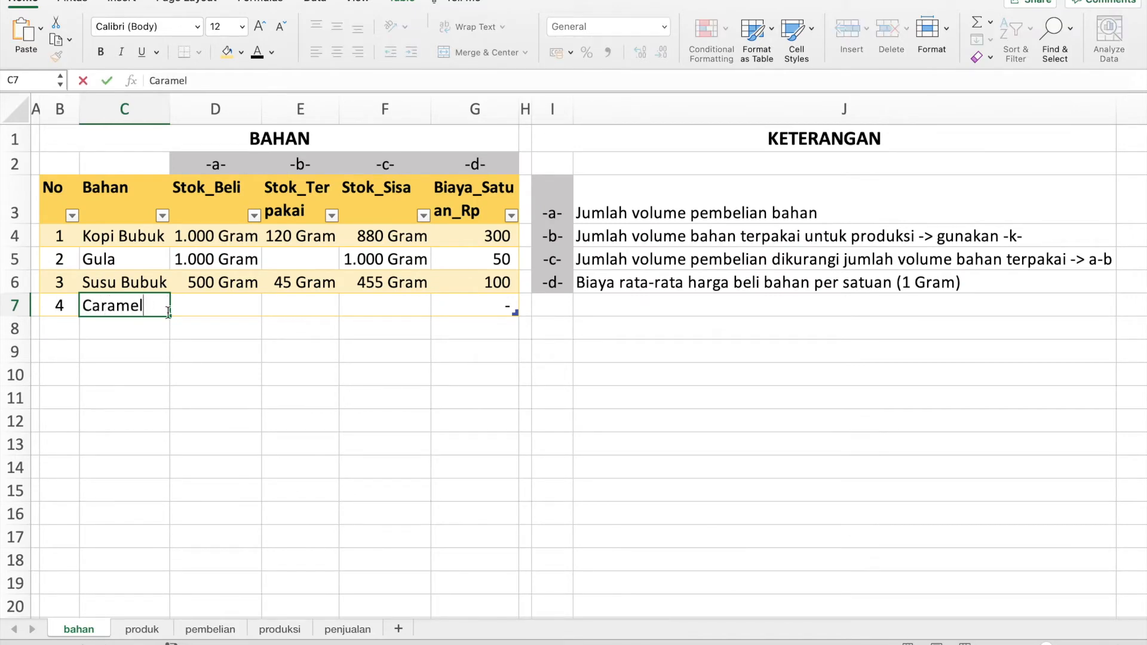
{"action": "key", "text": "Return"}
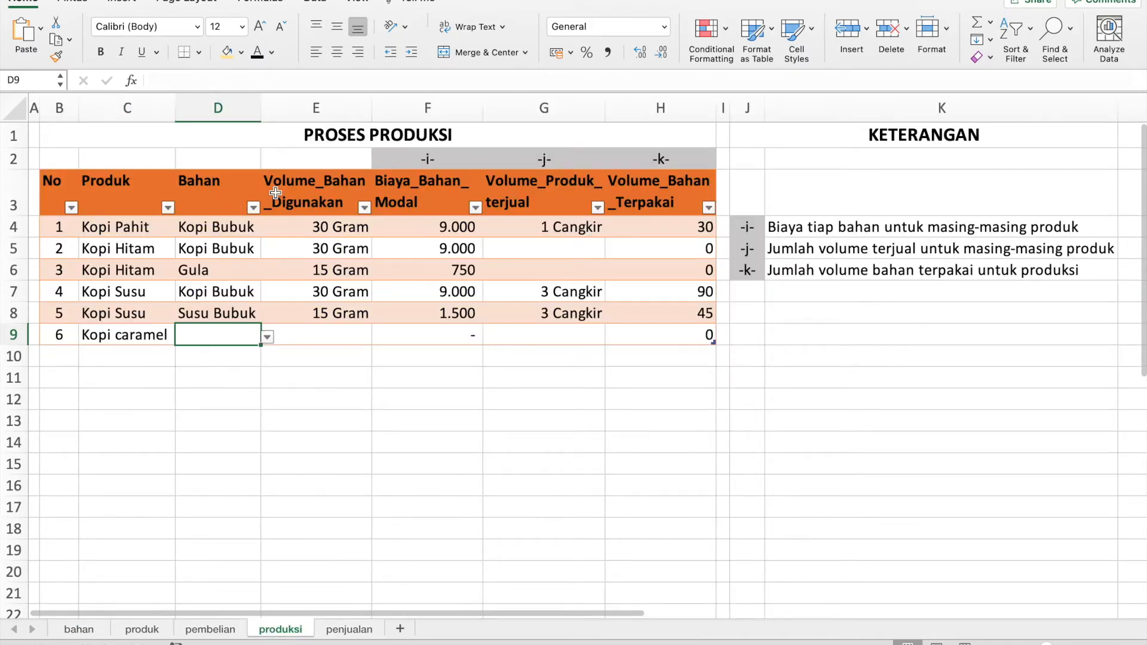
Choose Caramel as the ingredient for Kopi caramel in record 6 of the produksi sheet.
{"action": "left_click", "coordinate": [269, 338]}
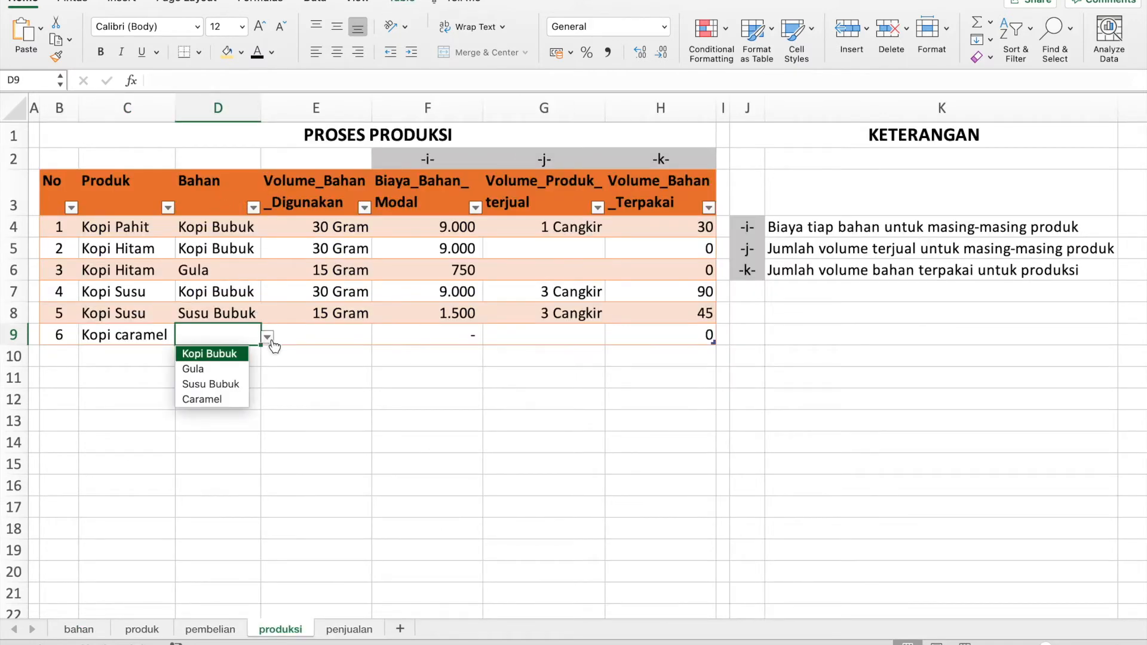
{"action": "left_click", "coordinate": [220, 398]}
Try entering the Kopi caramel ingredient volume as 15 Gram and inspect the dependent cost and usage formulas.
{"action": "left_click", "coordinate": [312, 333]}
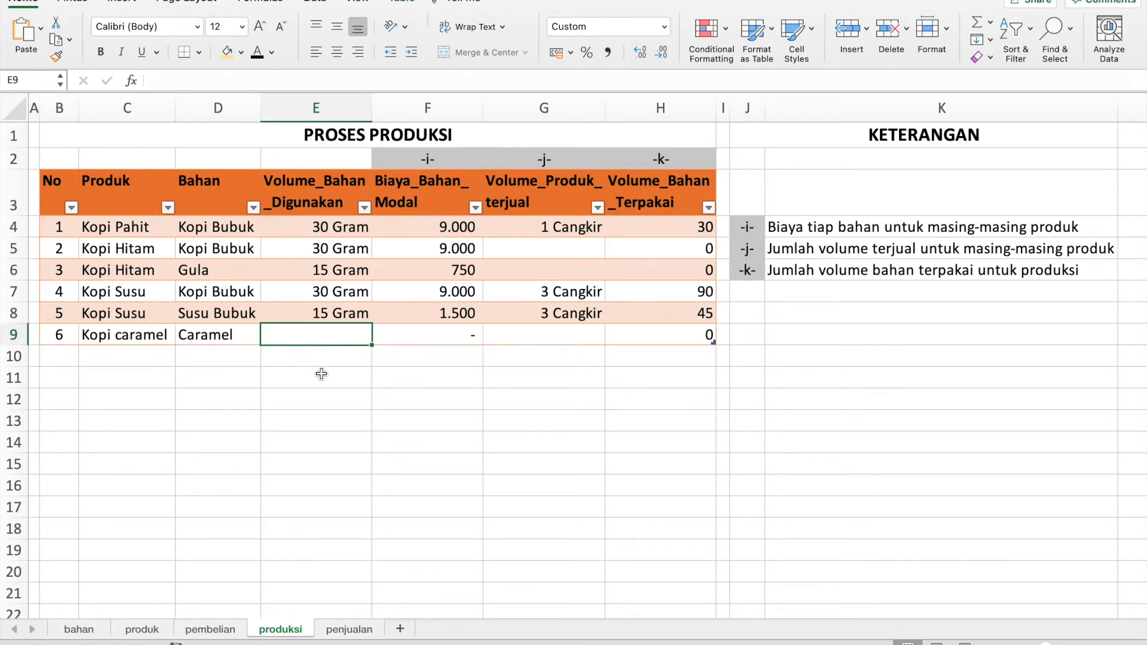
{"action": "type", "text": "15 Gra"}
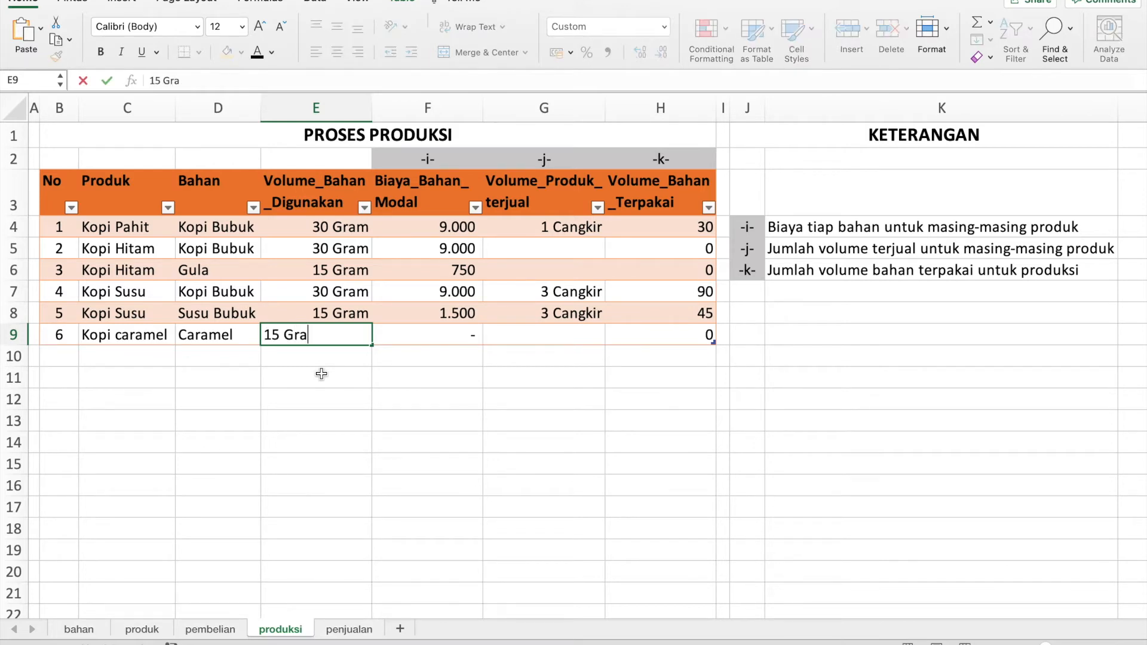
{"action": "type", "text": "m"}
{"action": "key", "text": "Return"}
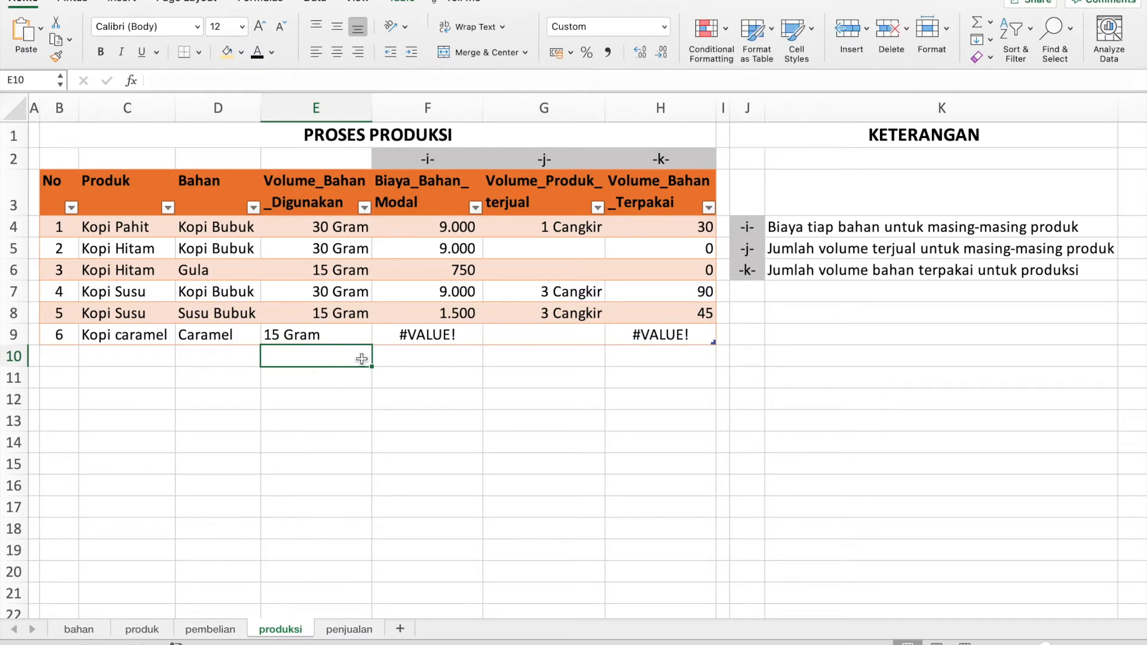
{"action": "left_click", "coordinate": [437, 333]}
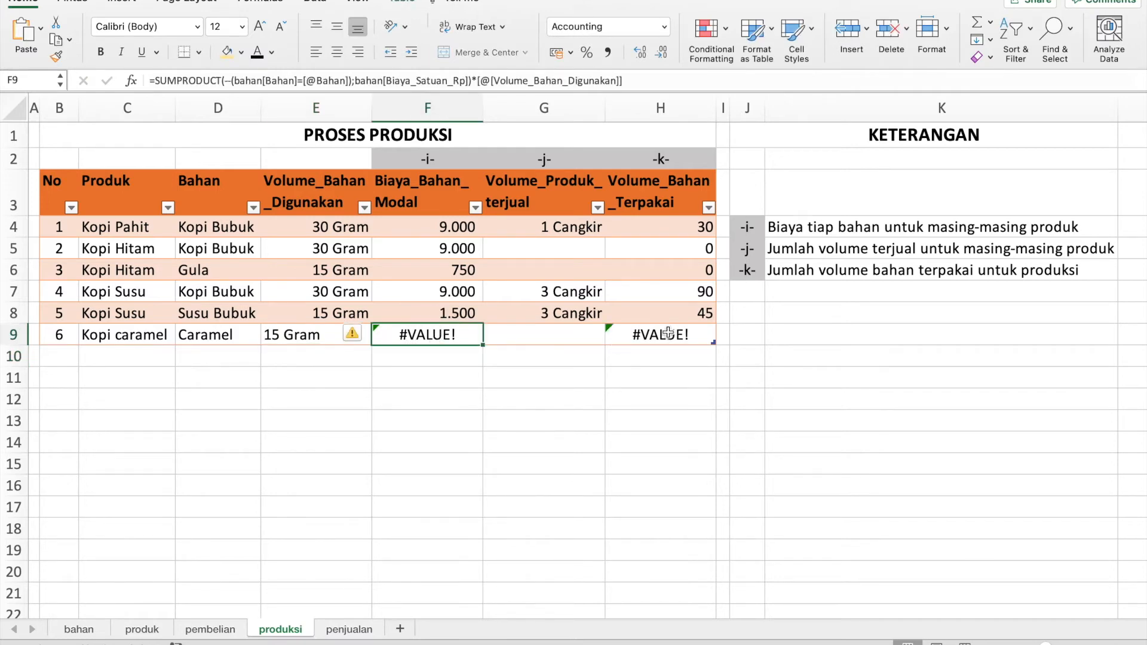
{"action": "key", "text": "Right"}
{"action": "key", "text": "Right"}
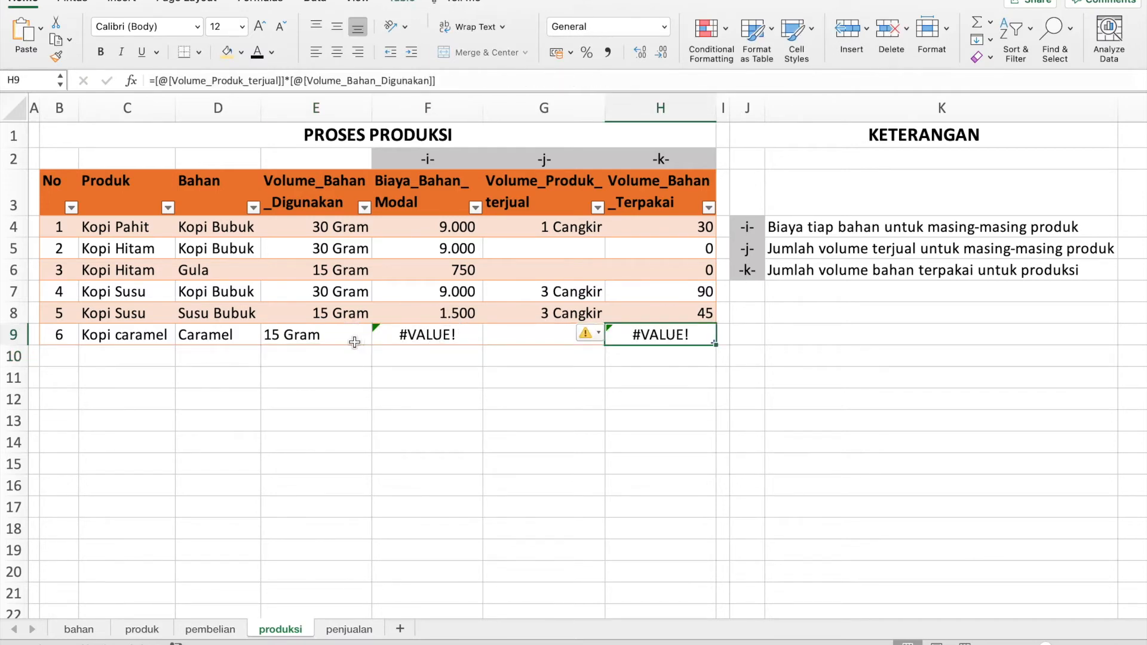
Set the ingredient volume used for Kopi caramel to the plain number 15.
{"action": "left_click", "coordinate": [354, 340]}
{"action": "left_click", "coordinate": [193, 80]}
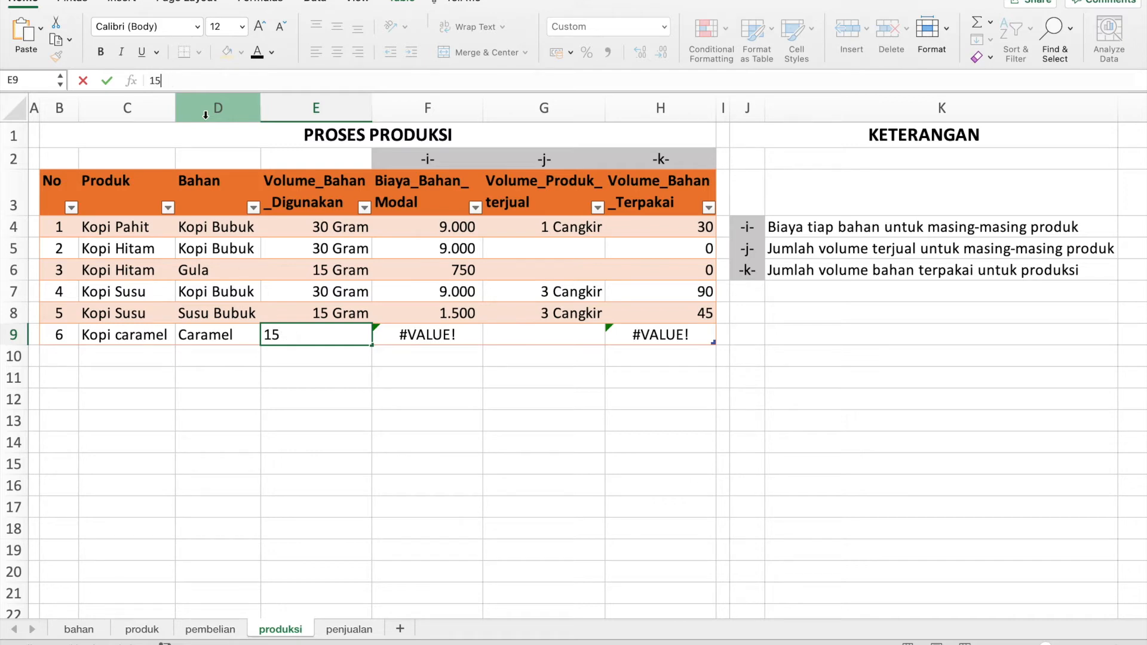
{"action": "key", "text": "Return"}
{"action": "left_click", "coordinate": [296, 337]}
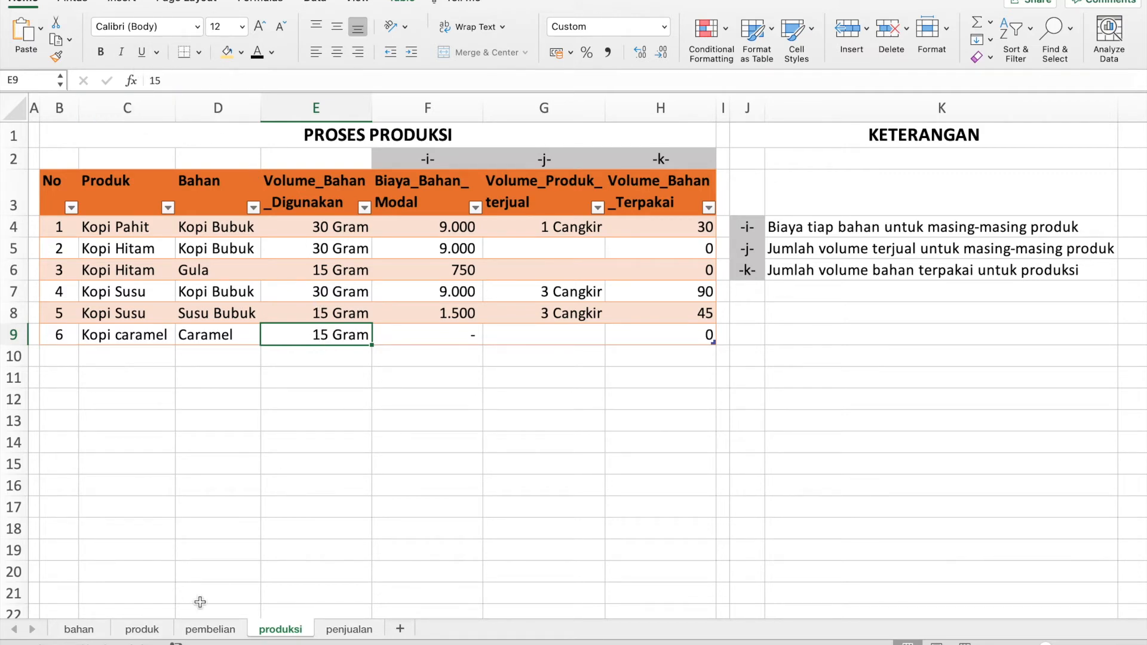
Examine the formulas for purchased, used and remaining Caramel stock in the bahan sheet.
{"action": "left_click", "coordinate": [79, 629]}
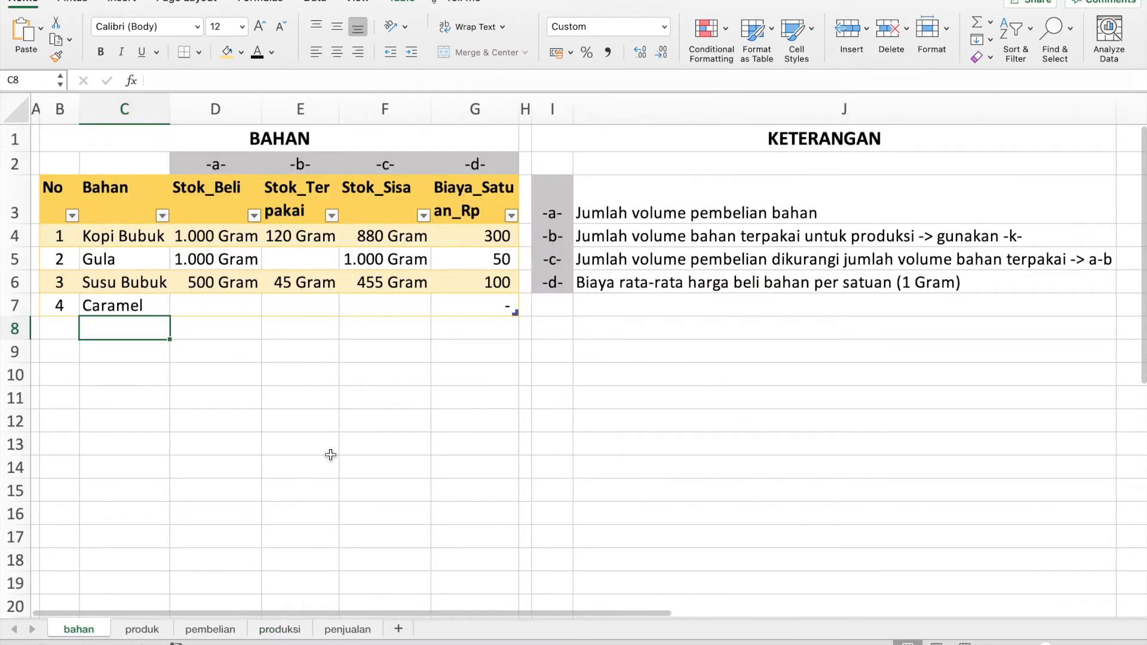
{"action": "left_click", "coordinate": [225, 302]}
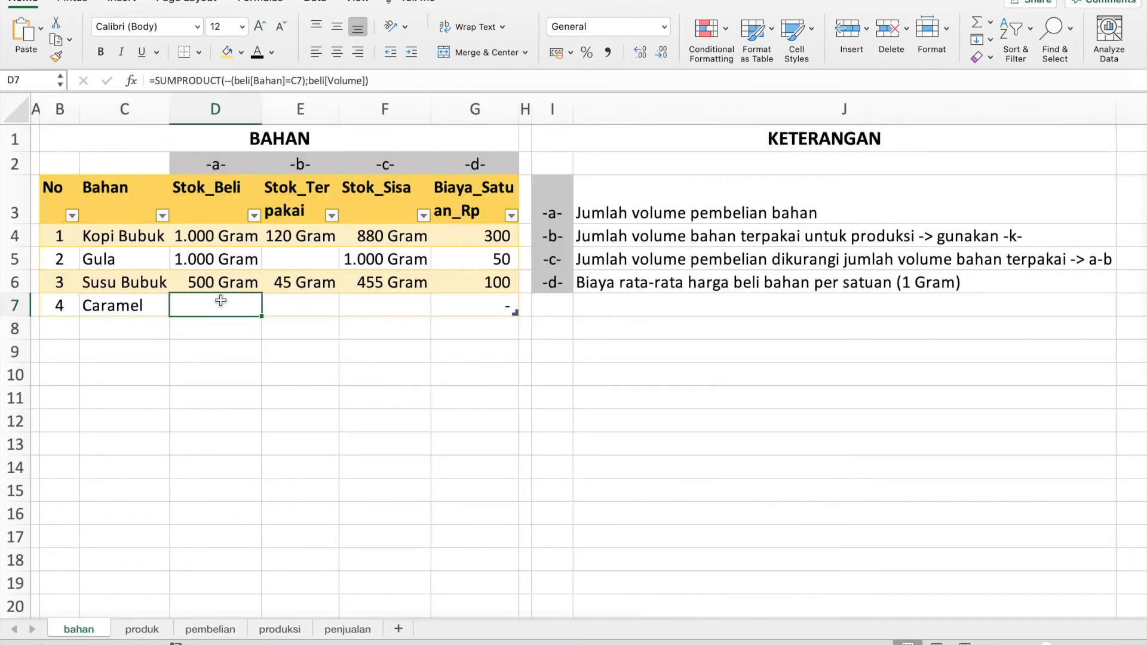
{"action": "left_click", "coordinate": [303, 302]}
{"action": "left_click", "coordinate": [381, 300]}
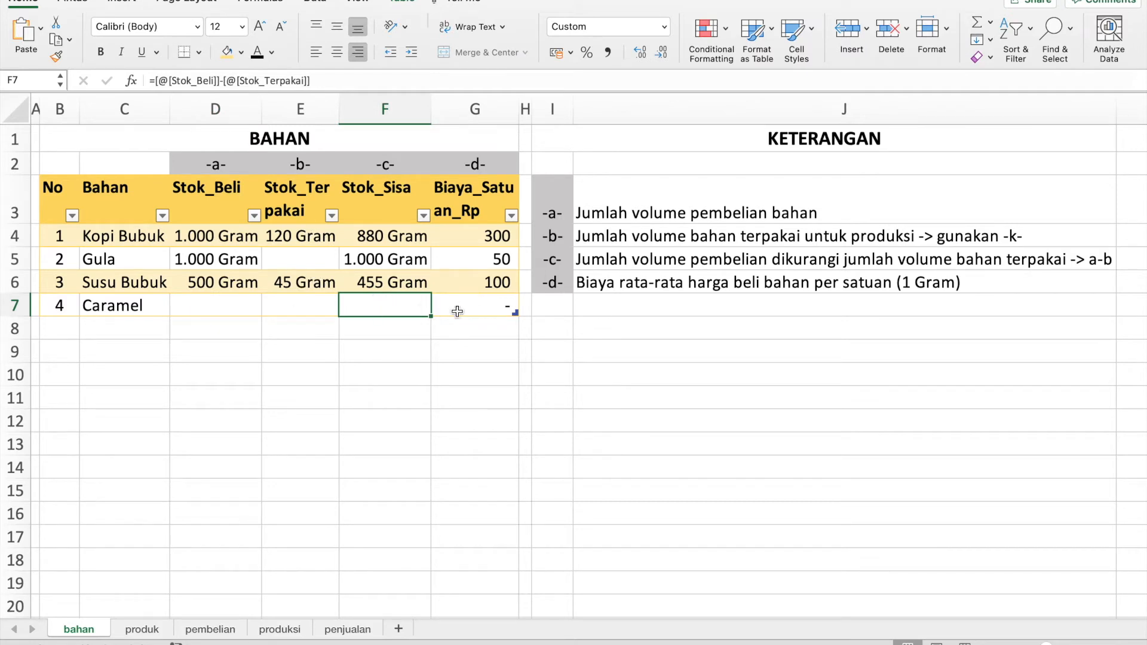
{"action": "left_click", "coordinate": [227, 299]}
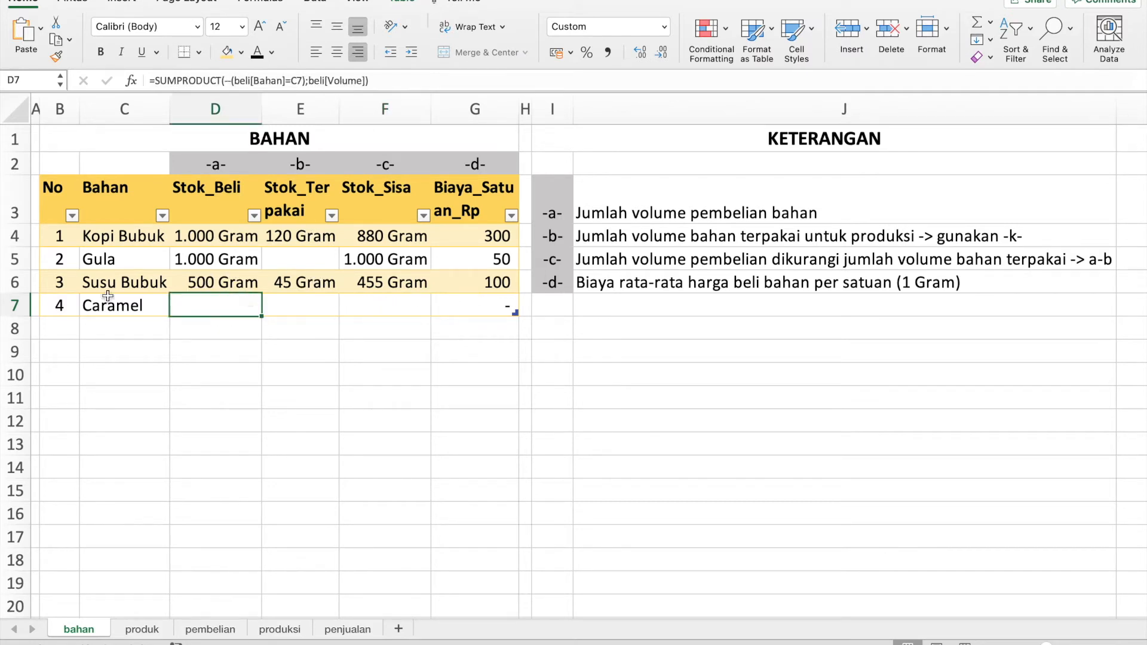
Fill the date of purchase record 5 in the pembelian sheet as 4-Jan-22 by extending the date above.
{"action": "left_click", "coordinate": [213, 631]}
{"action": "left_click", "coordinate": [205, 325]}
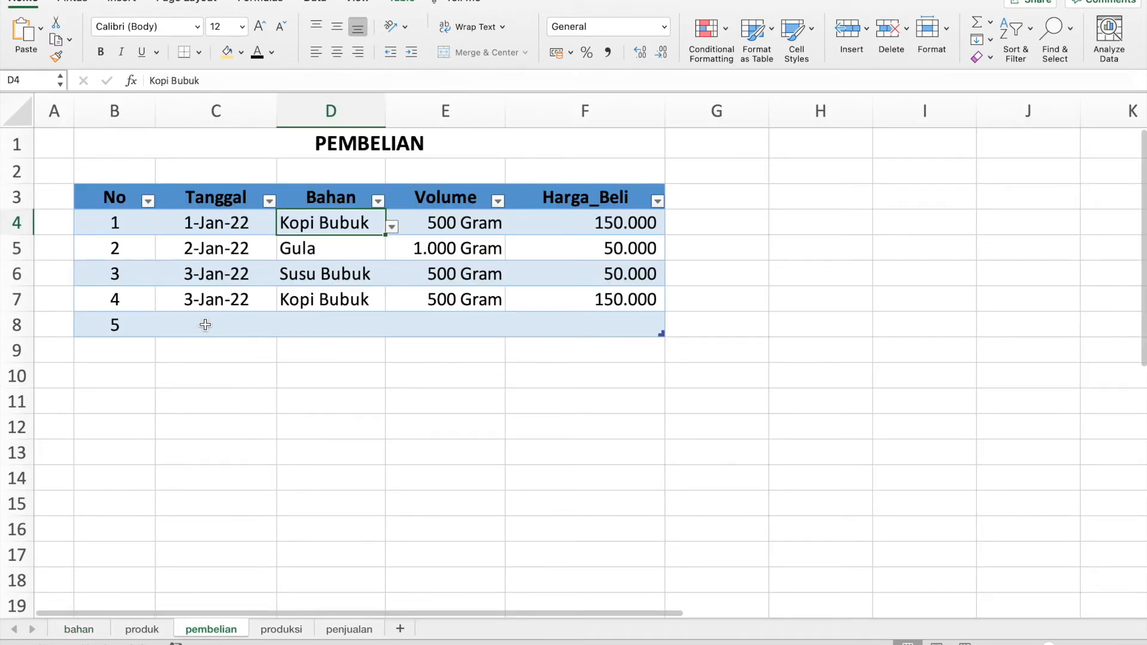
{"action": "left_click", "coordinate": [252, 297]}
{"action": "left_click_drag", "start_coordinate": [278, 311], "coordinate": [276, 333]}
{"action": "left_click", "coordinate": [247, 319]}
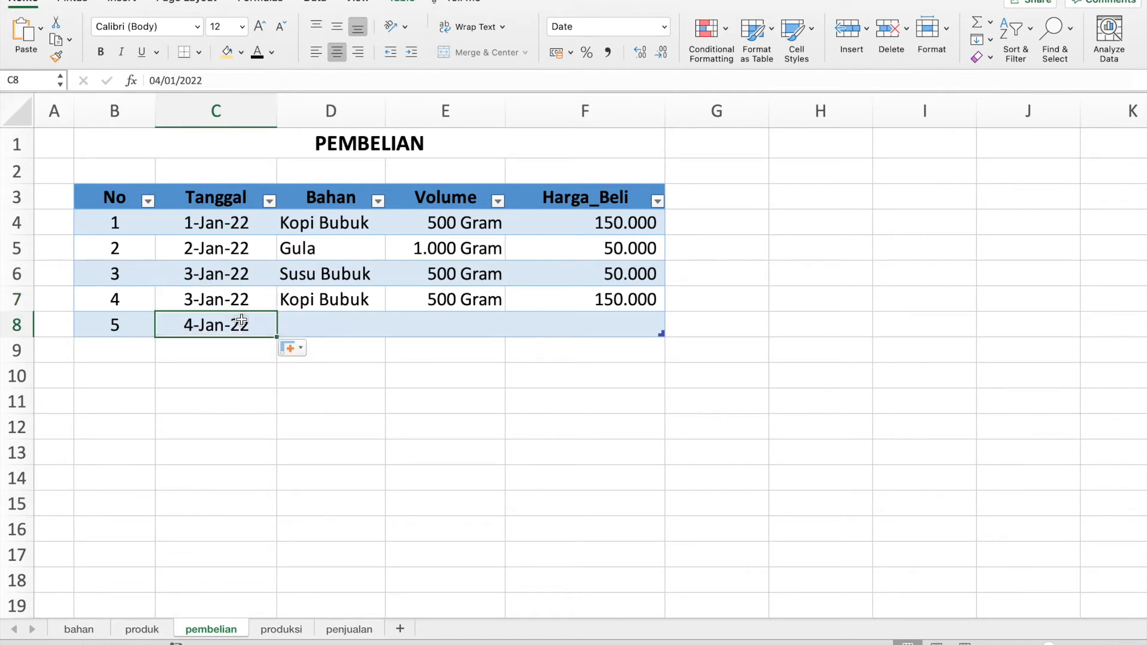
Choose Caramel as the ingredient of purchase record 5.
{"action": "left_click", "coordinate": [313, 315]}
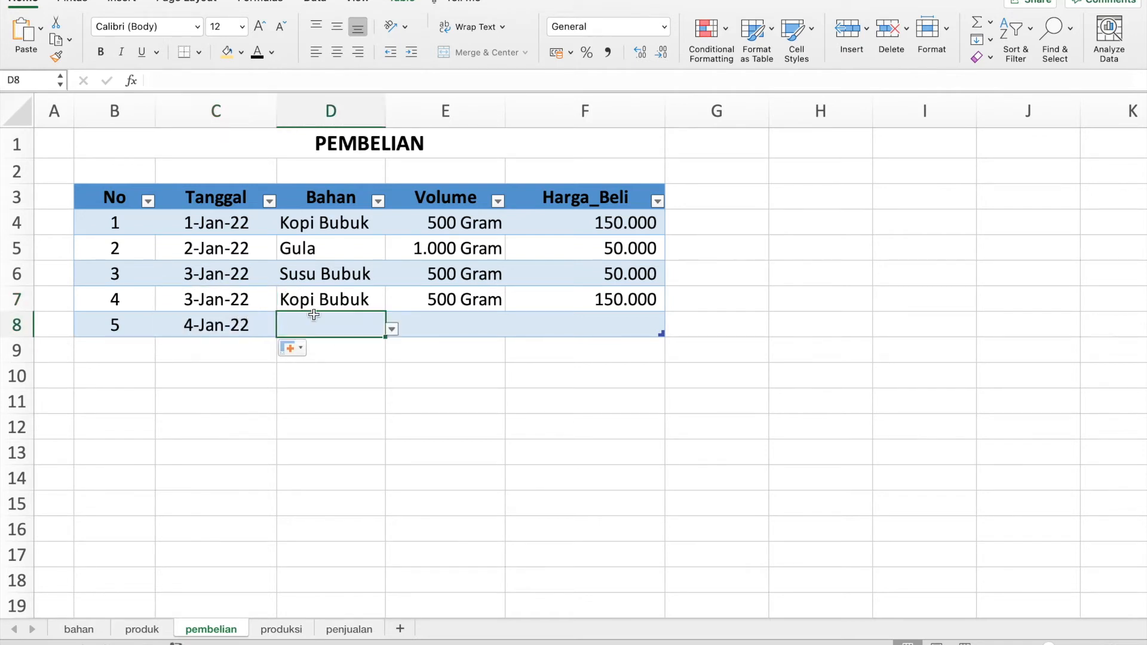
{"action": "left_click", "coordinate": [393, 328]}
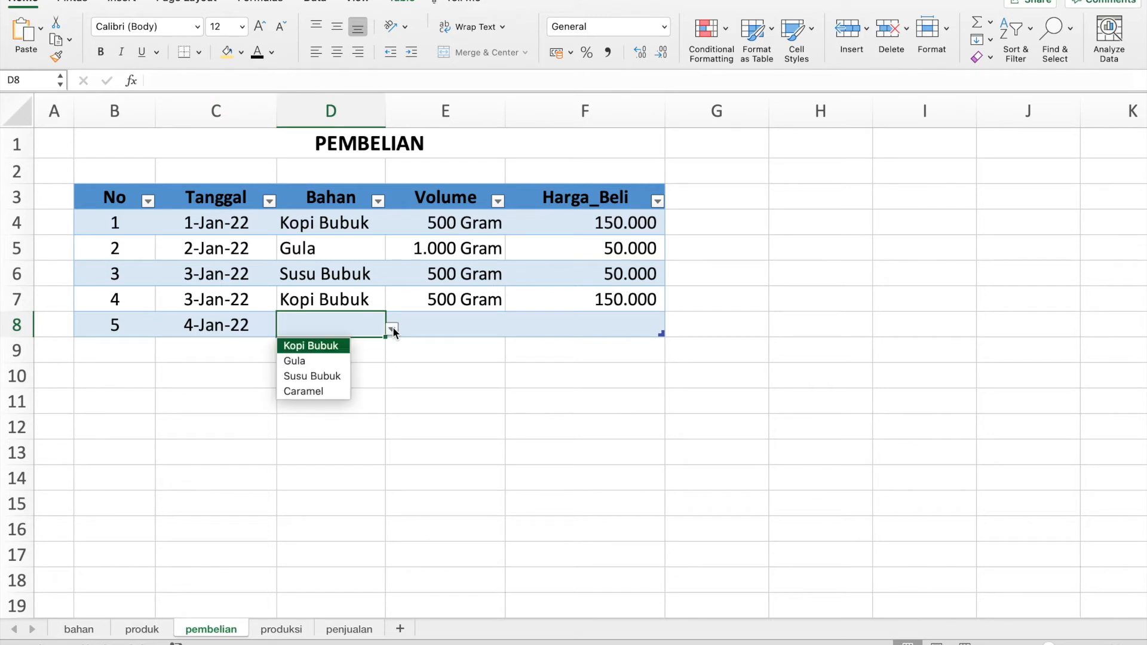
{"action": "left_click", "coordinate": [315, 391]}
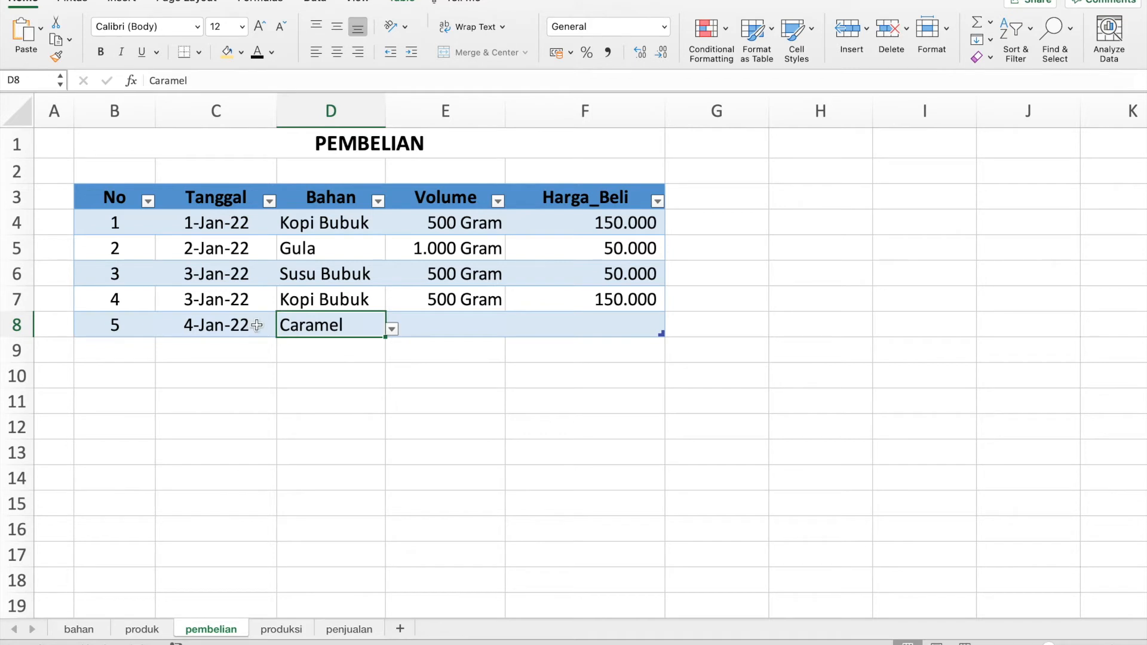
Enter a volume of 500 and a purchase price of 75000 for the Caramel purchase.
{"action": "left_click", "coordinate": [475, 323]}
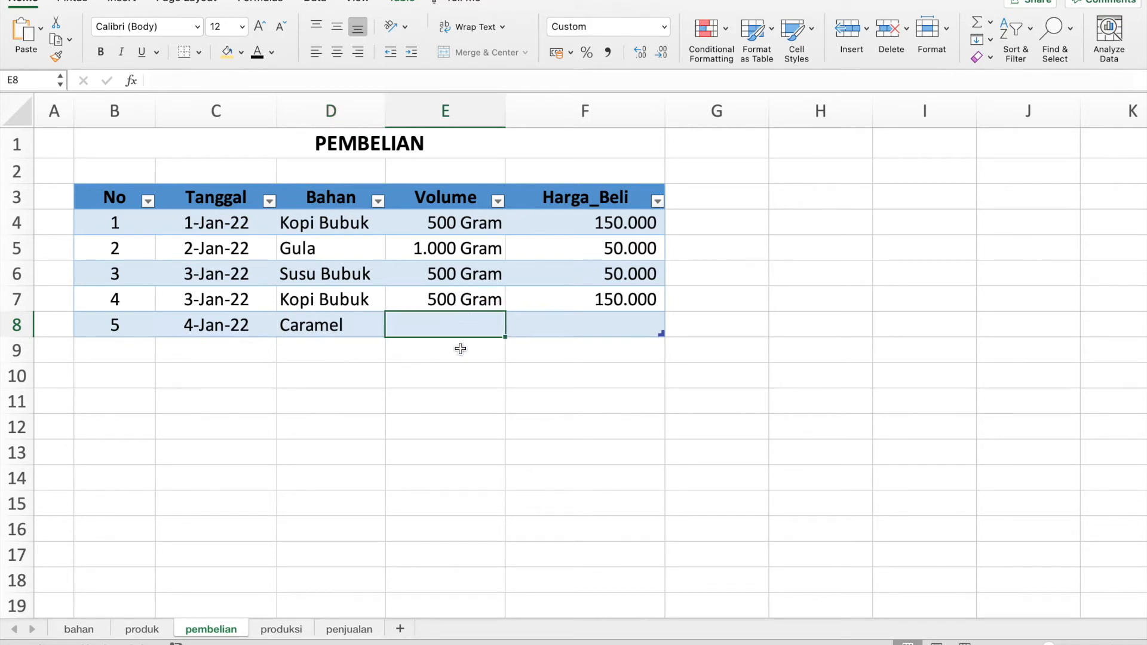
{"action": "type", "text": "500"}
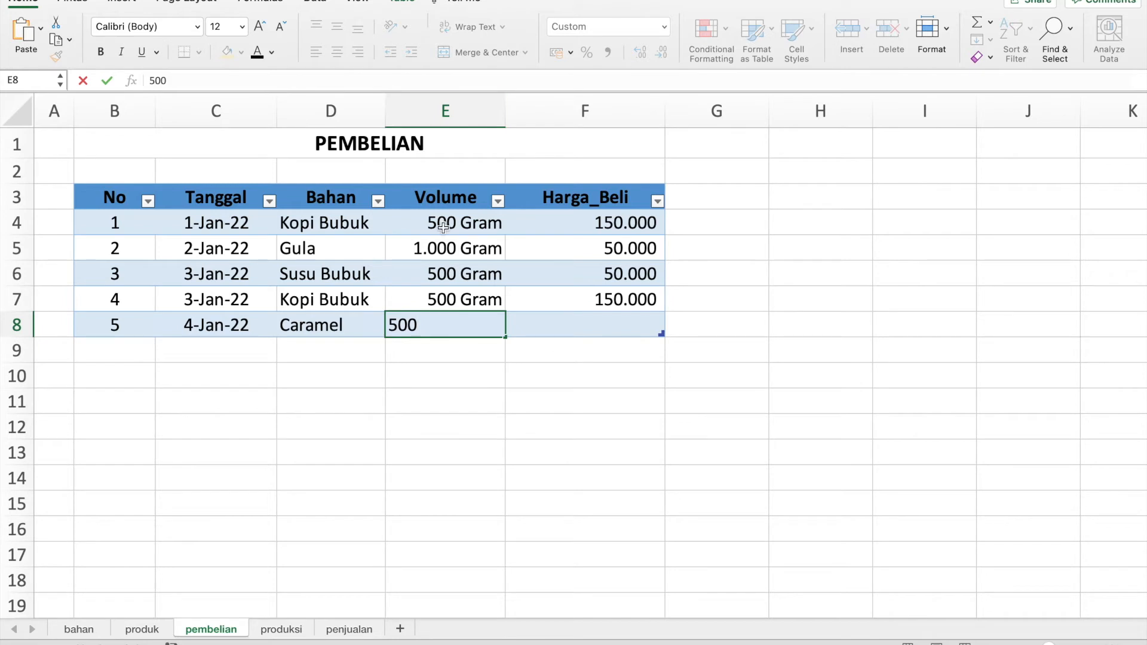
{"action": "key", "text": "Return"}
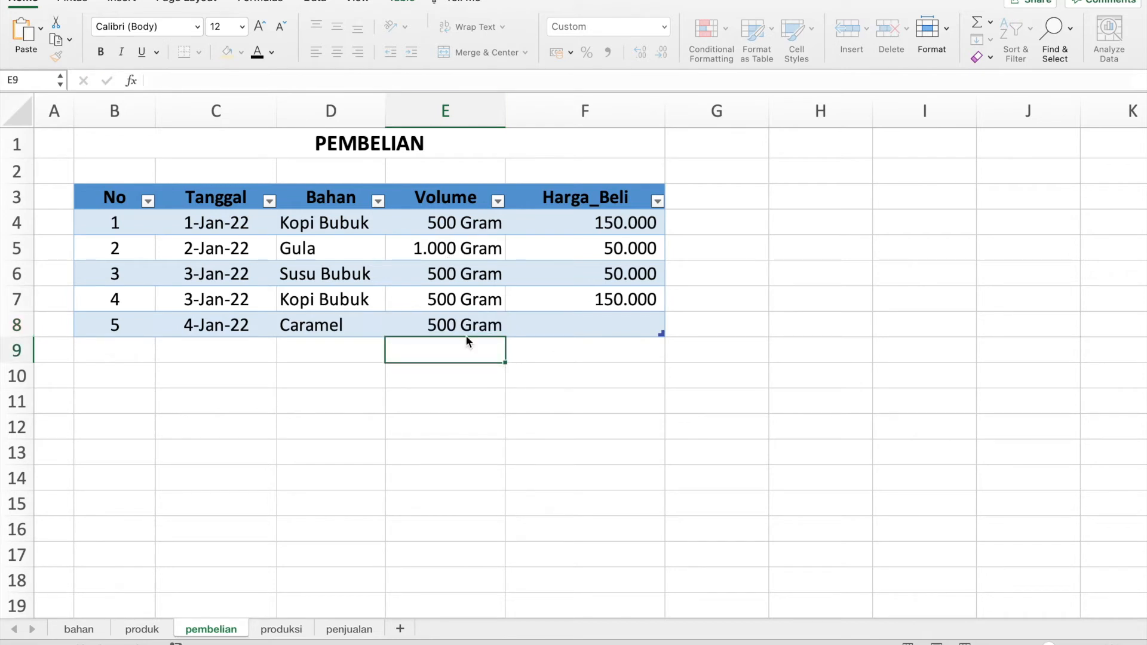
{"action": "left_click", "coordinate": [466, 330]}
{"action": "left_click", "coordinate": [554, 326]}
{"action": "type", "text": "75000"}
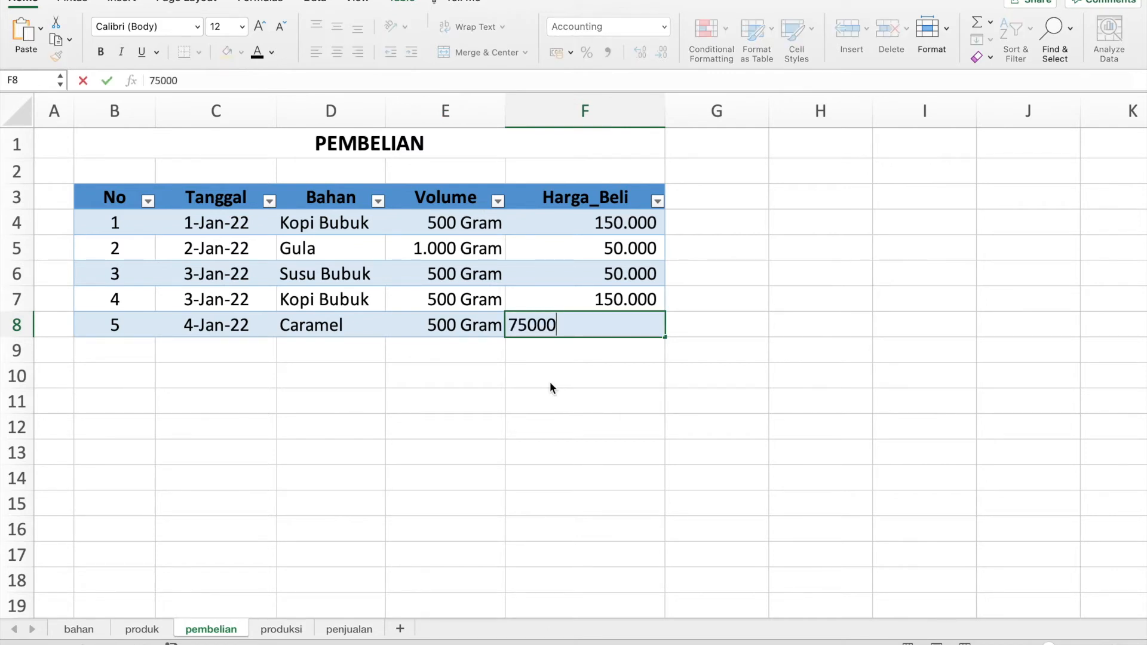
{"action": "key", "text": "Return"}
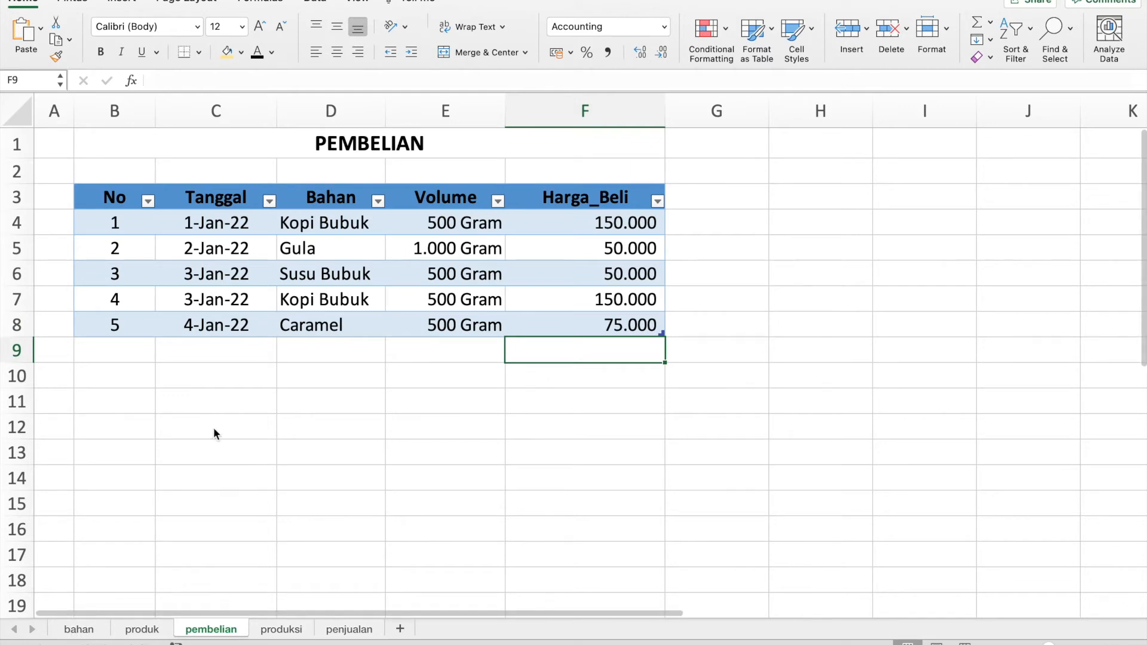
Check Caramel's purchased stock and unit cost formulas in the bahan sheet.
{"action": "left_click", "coordinate": [84, 628]}
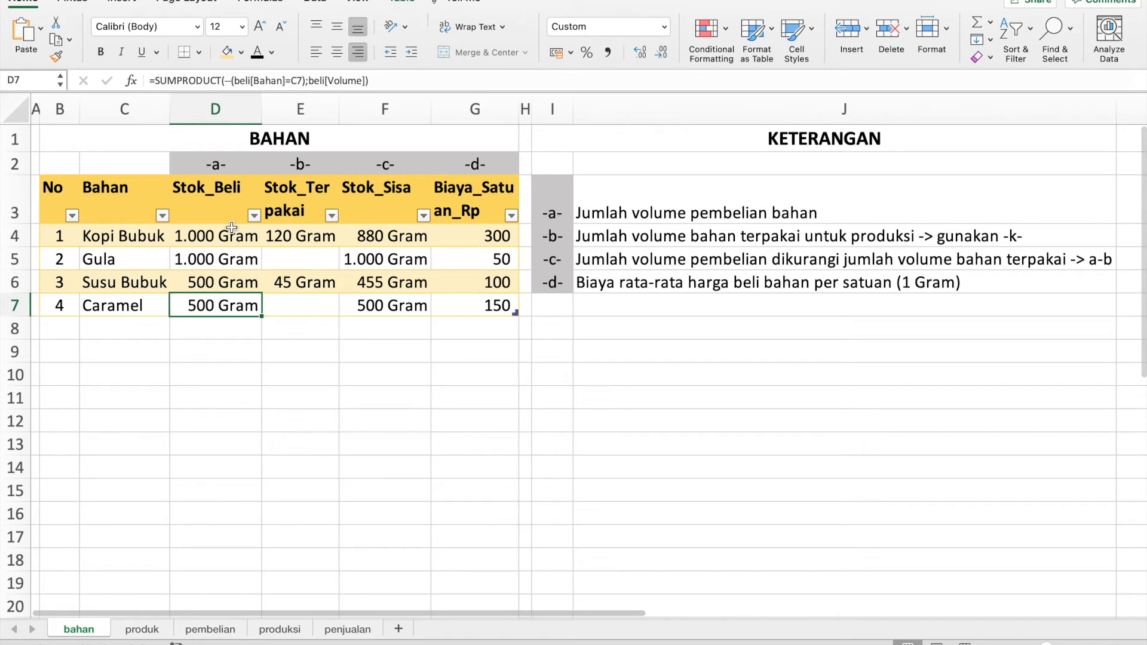
{"action": "left_click", "coordinate": [215, 334]}
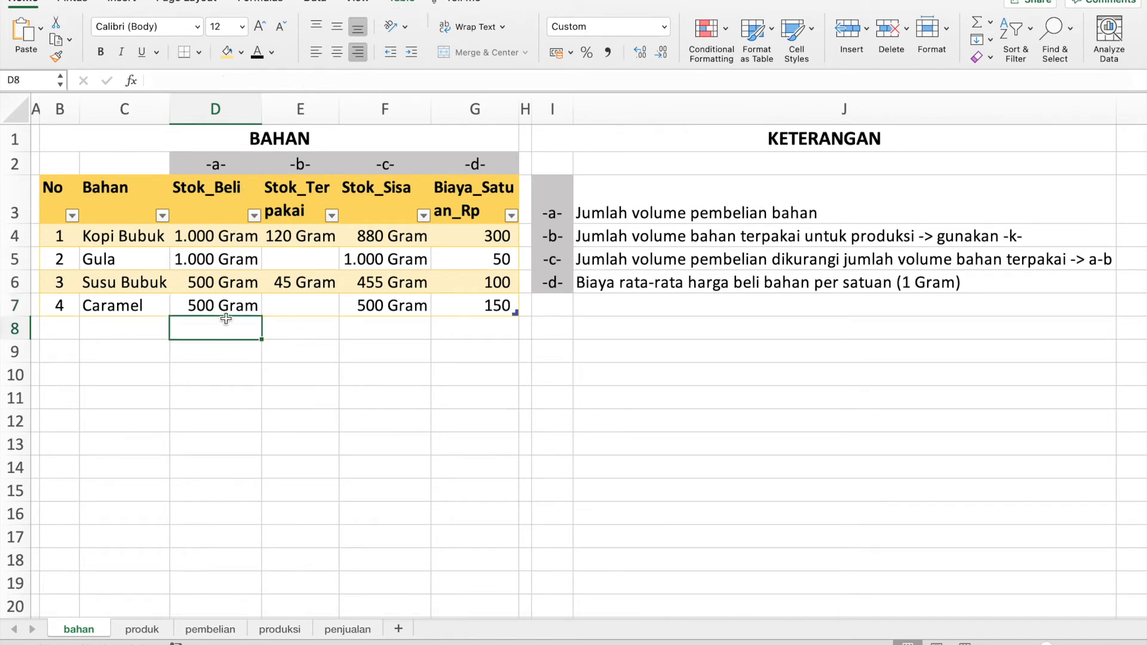
{"action": "left_click", "coordinate": [190, 306]}
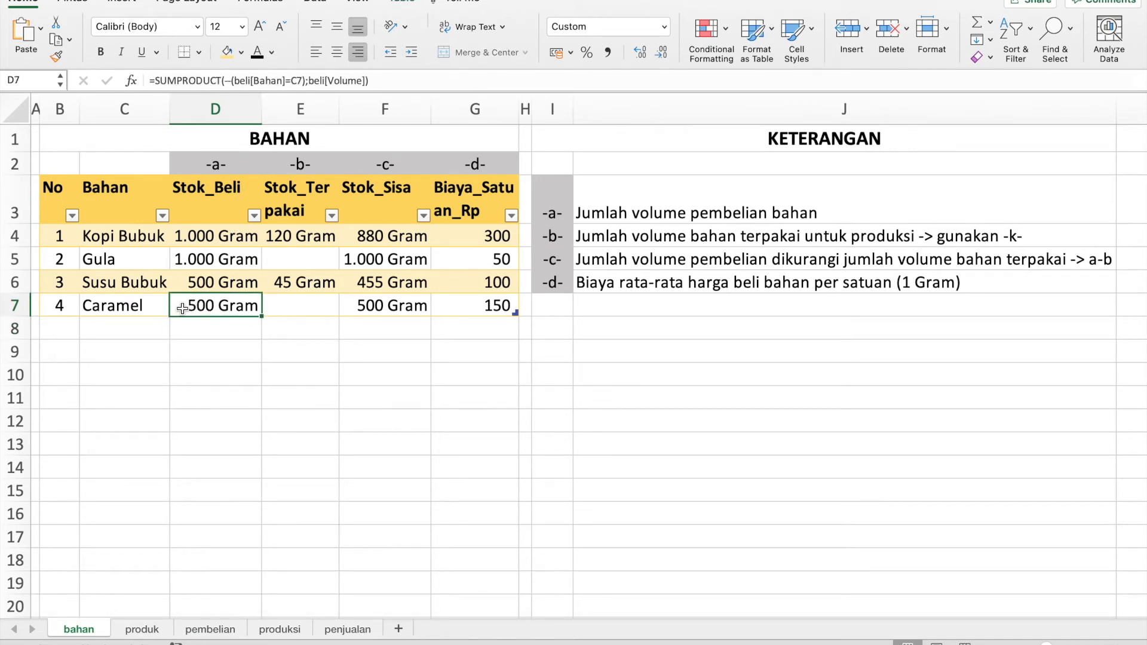
{"action": "left_click", "coordinate": [468, 306]}
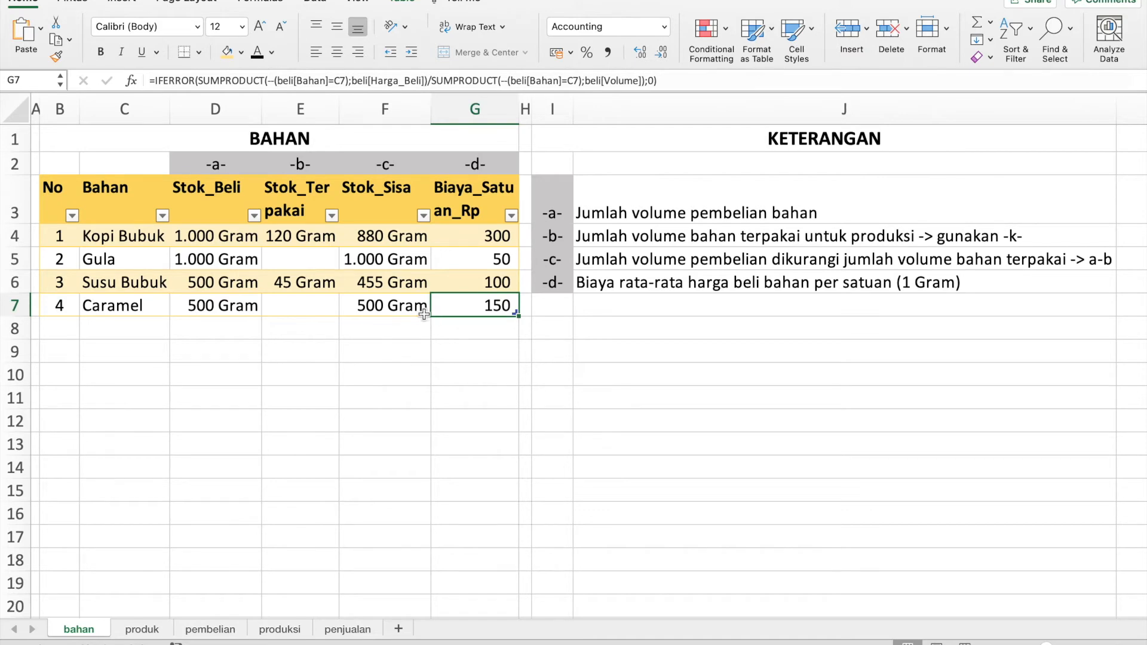
Review the product, ingredient, volume and ingredient cost formula of record 6 in the produksi sheet.
{"action": "left_click", "coordinate": [264, 635]}
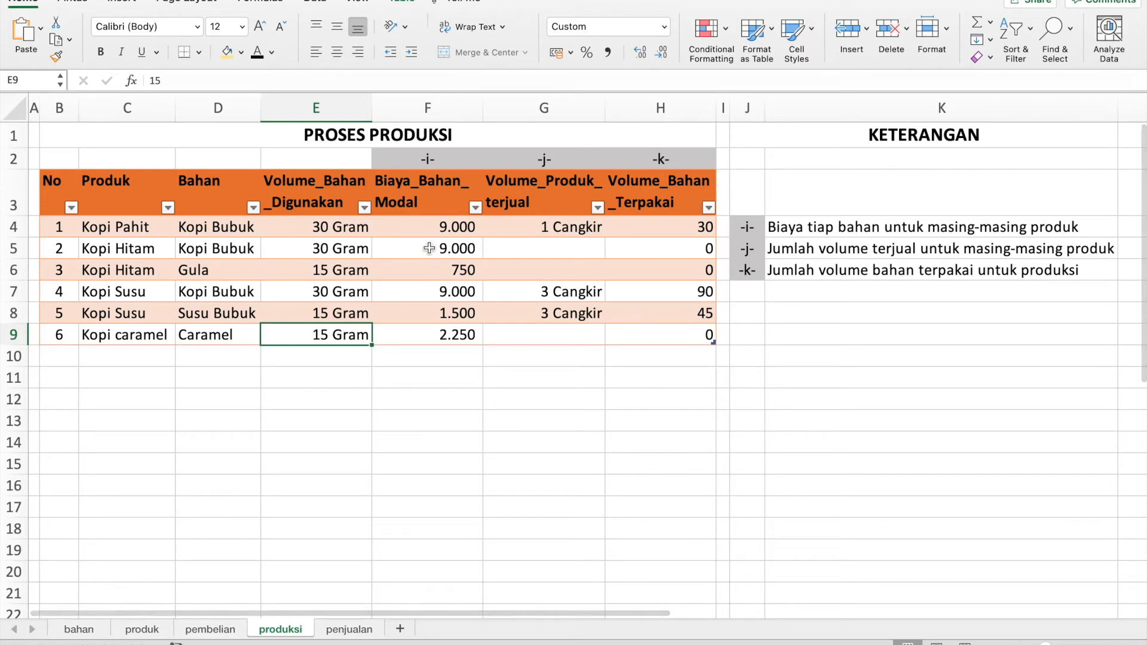
{"action": "left_click", "coordinate": [426, 337]}
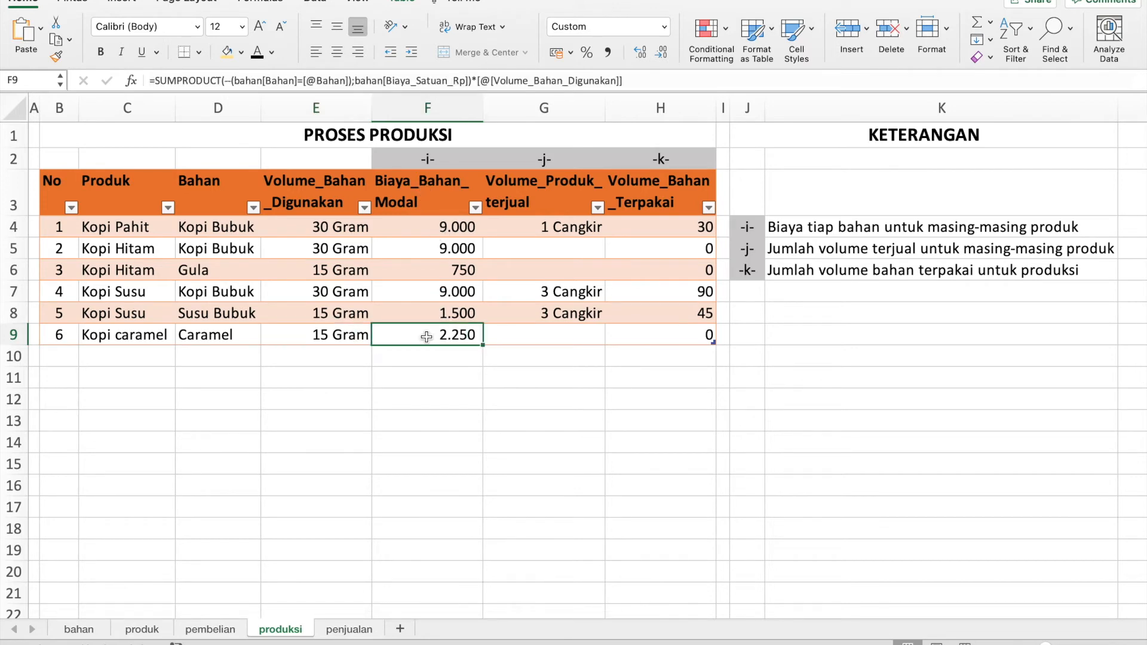
{"action": "left_click", "coordinate": [140, 334]}
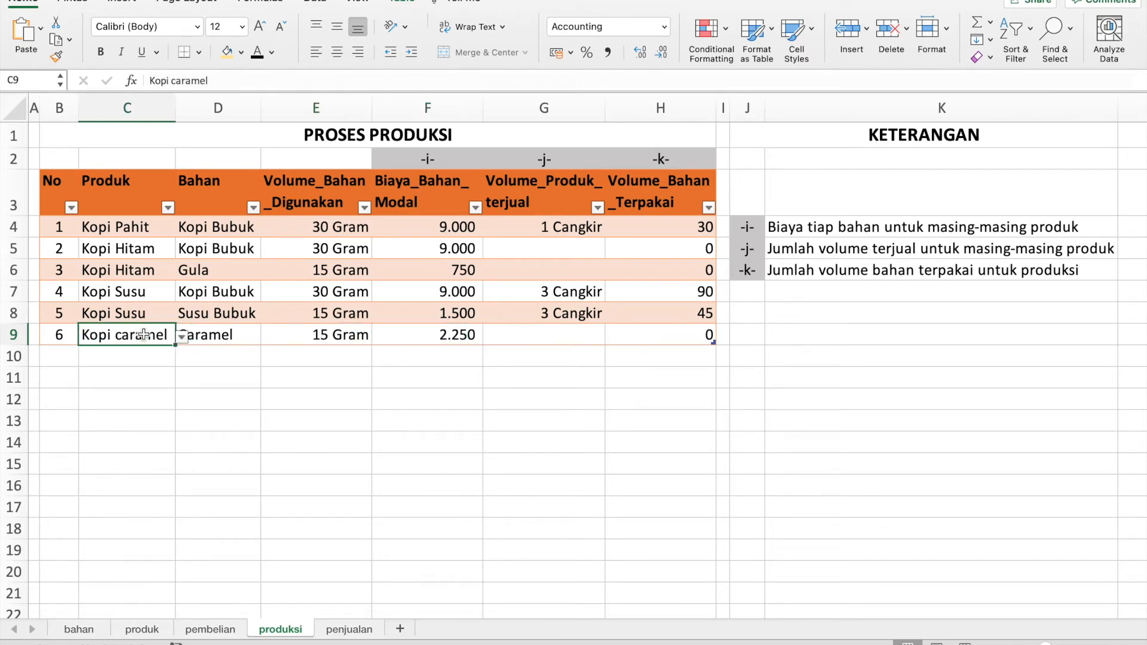
{"action": "left_click", "coordinate": [226, 334]}
{"action": "left_click", "coordinate": [294, 334]}
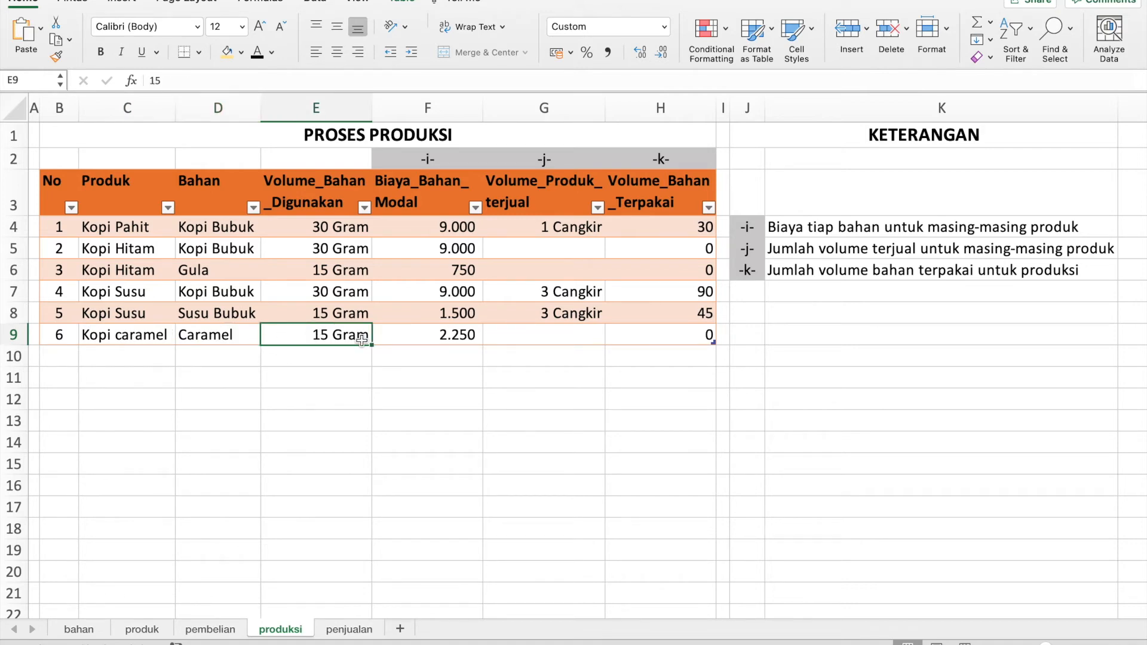
{"action": "left_click", "coordinate": [418, 334]}
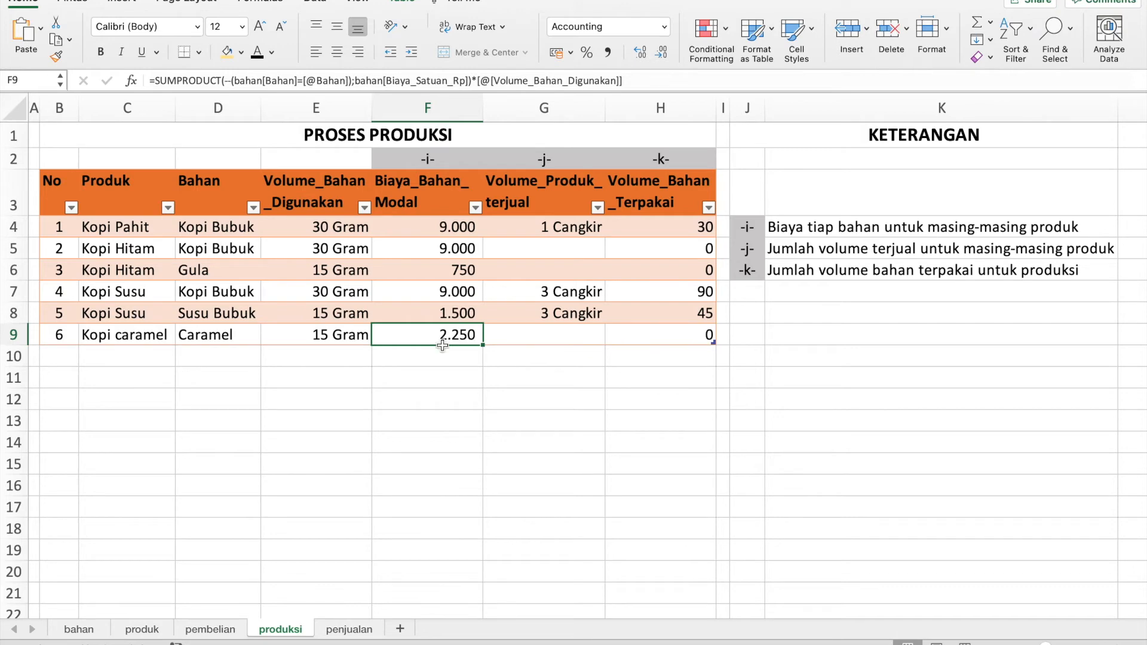
Compare Caramel's purchase volume and price in the pembelian sheet with its volume and cost in the produksi sheet.
{"action": "left_click", "coordinate": [211, 630]}
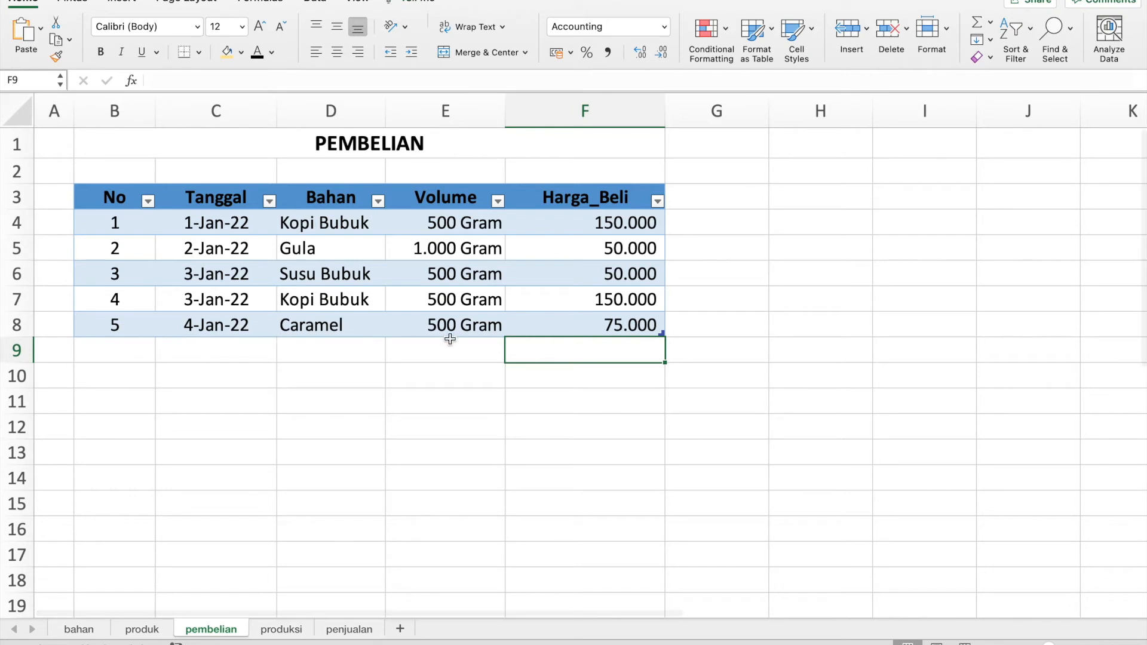
{"action": "left_click", "coordinate": [491, 323]}
{"action": "left_click", "coordinate": [571, 320]}
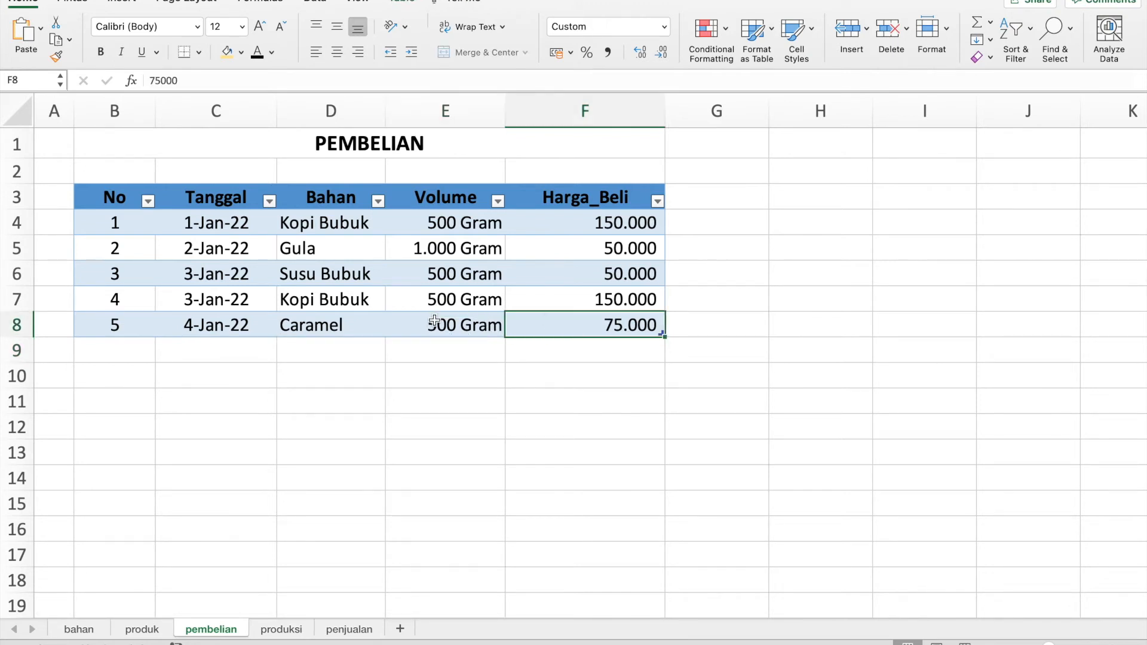
{"action": "left_click", "coordinate": [272, 632]}
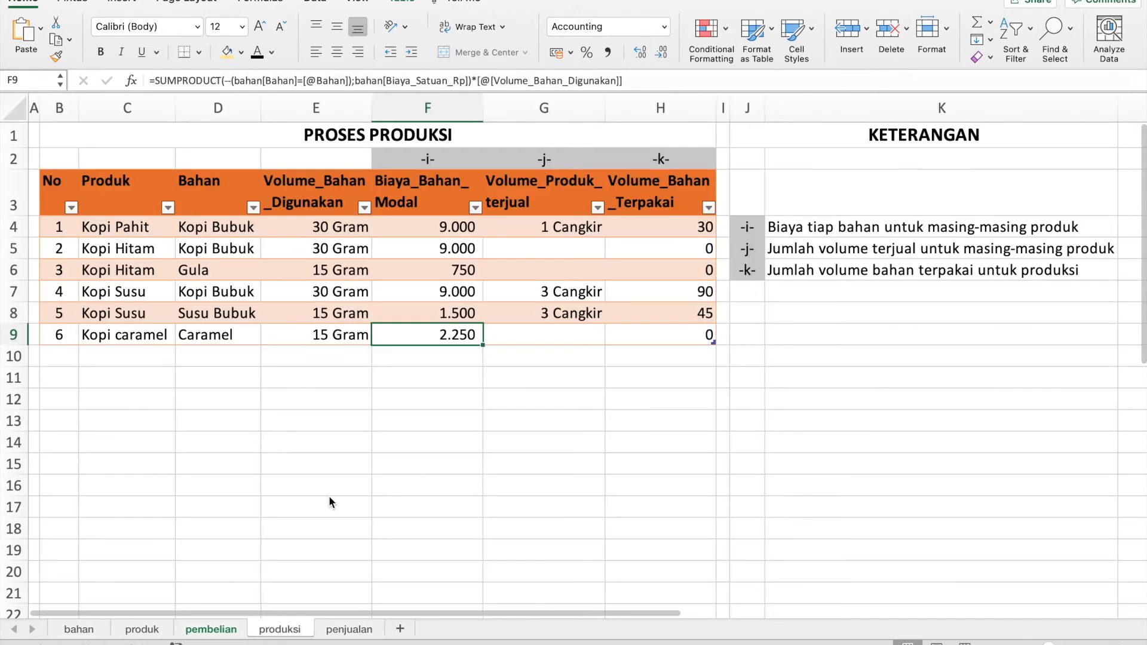
{"action": "left_click", "coordinate": [293, 338]}
{"action": "left_click", "coordinate": [402, 340]}
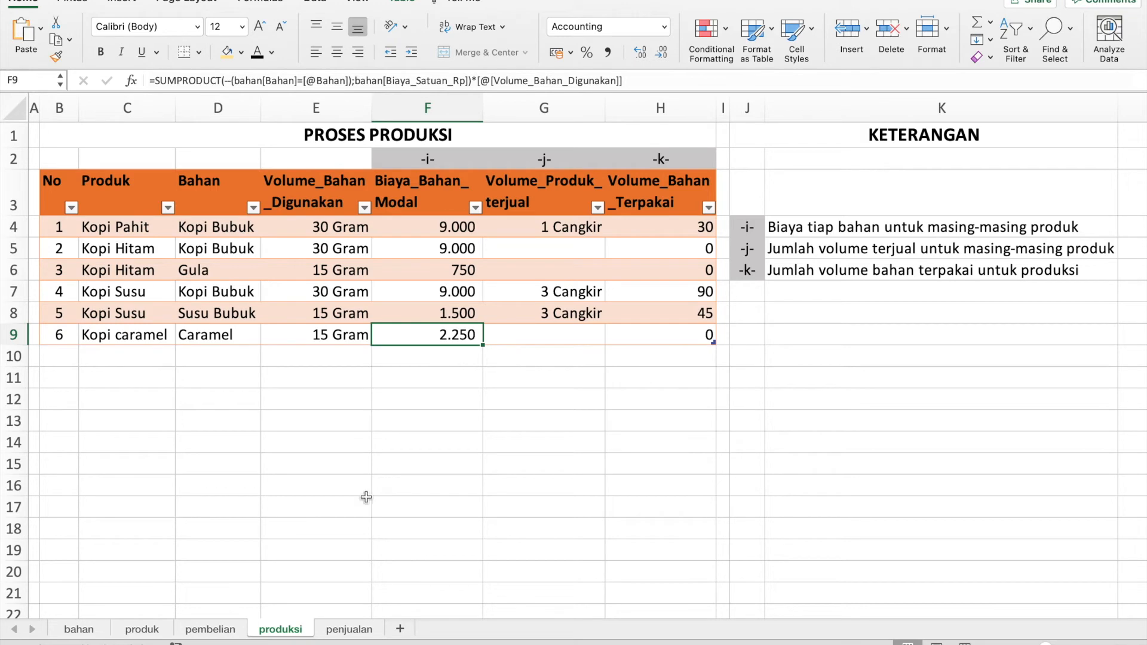
Add a new record numbered 5 below Caramel in the bahan table.
{"action": "left_click", "coordinate": [92, 624]}
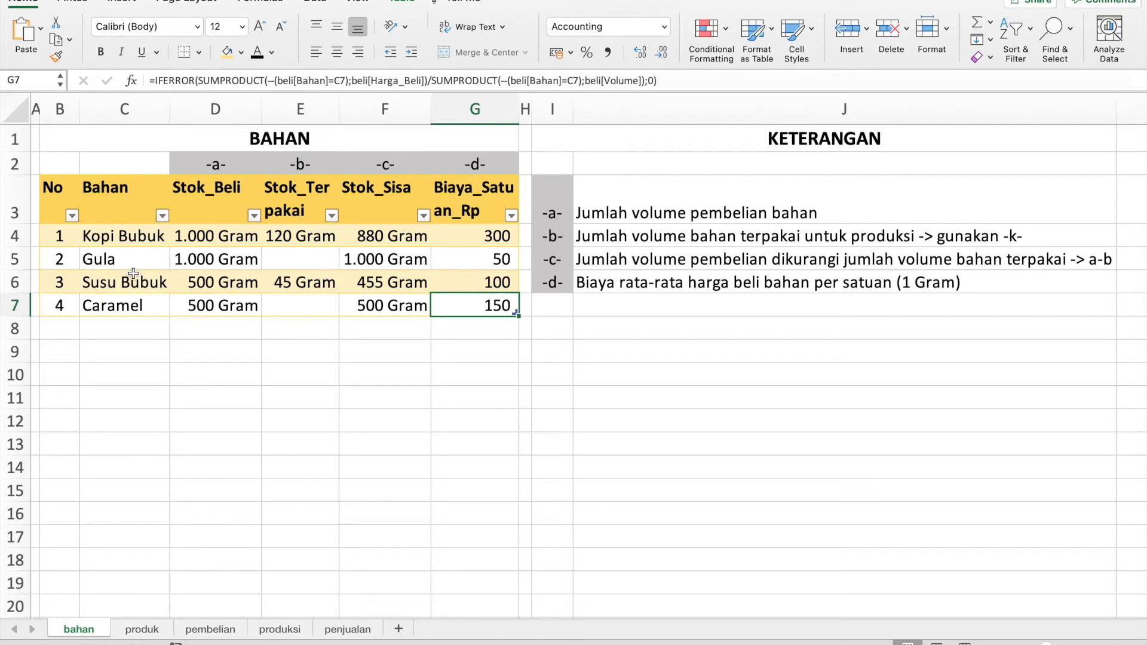
{"action": "left_click", "coordinate": [65, 330]}
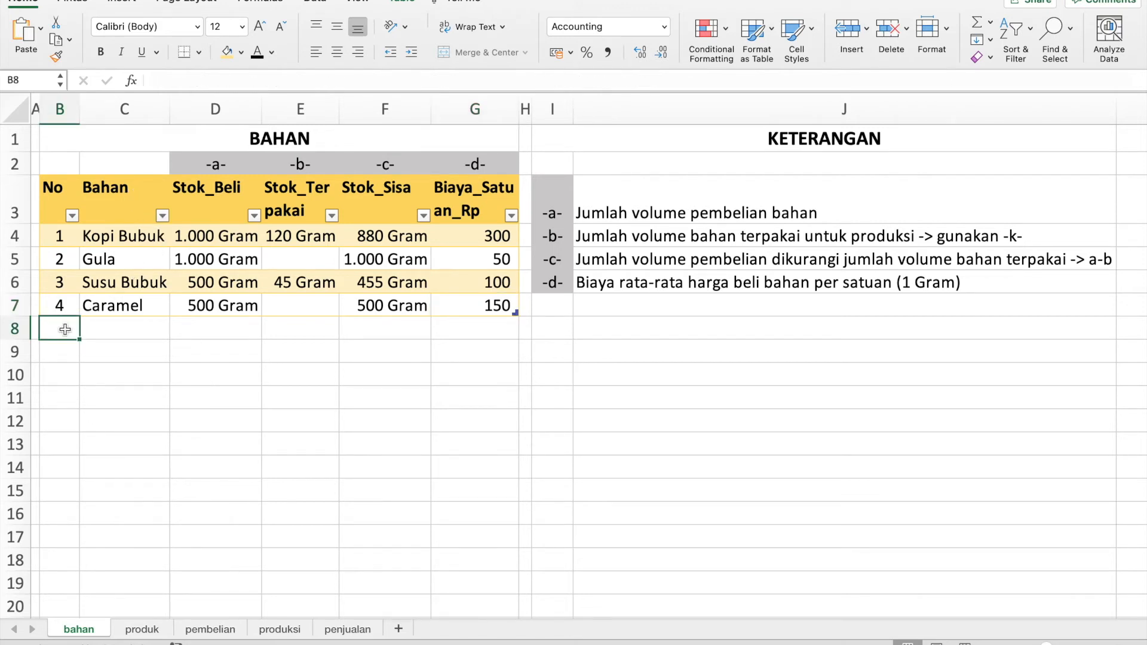
{"action": "type", "text": "5"}
{"action": "key", "text": "Return"}
{"action": "key", "text": "Up"}
{"action": "key", "text": "Right"}
Examine the calculated columns labelled -a- to -d- and Caramel's used-stock formula in the bahan sheet.
{"action": "left_click", "coordinate": [204, 162]}
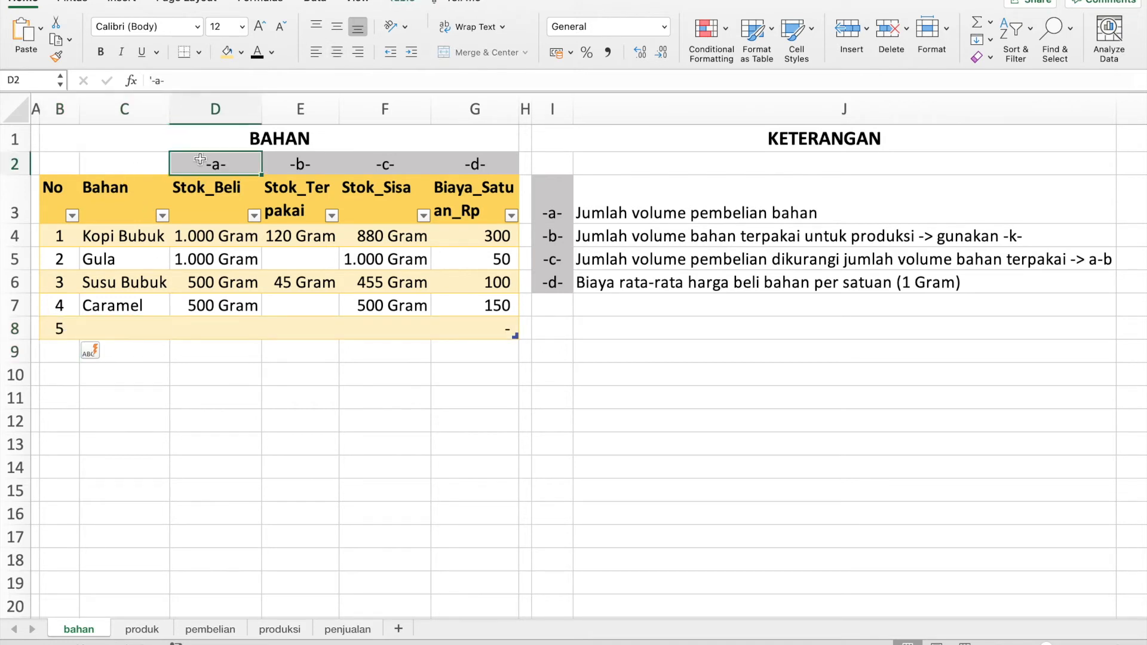
{"action": "left_click", "coordinate": [133, 164]}
{"action": "left_click", "coordinate": [225, 165]}
{"action": "left_click", "coordinate": [458, 167], "text": "shift"}
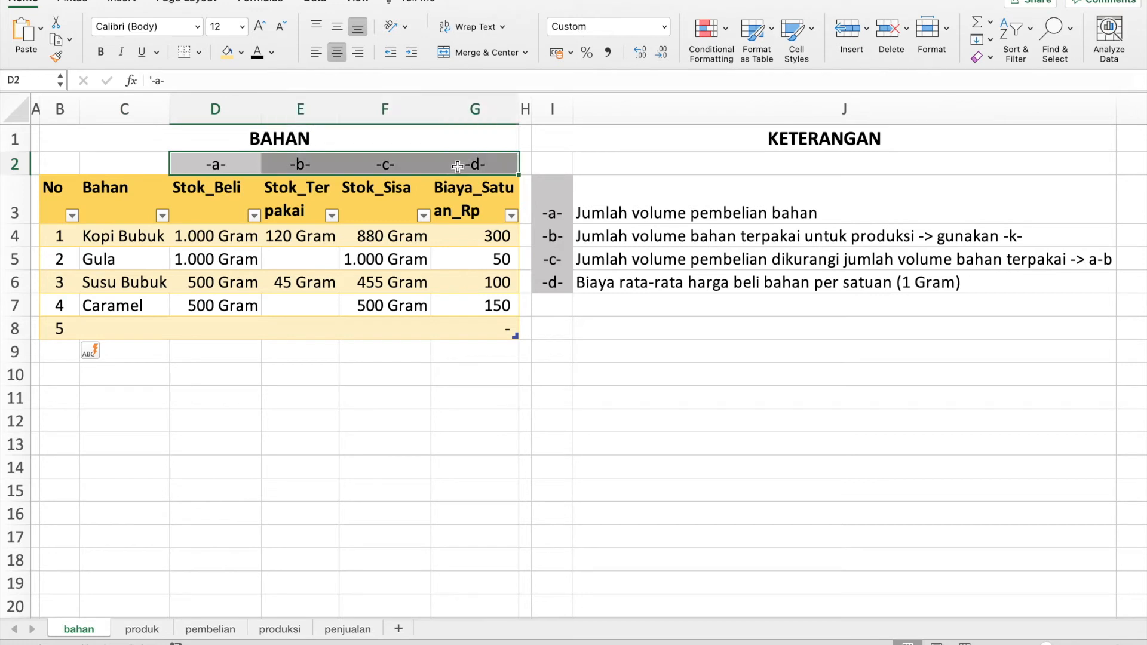
{"action": "left_click", "coordinate": [312, 304]}
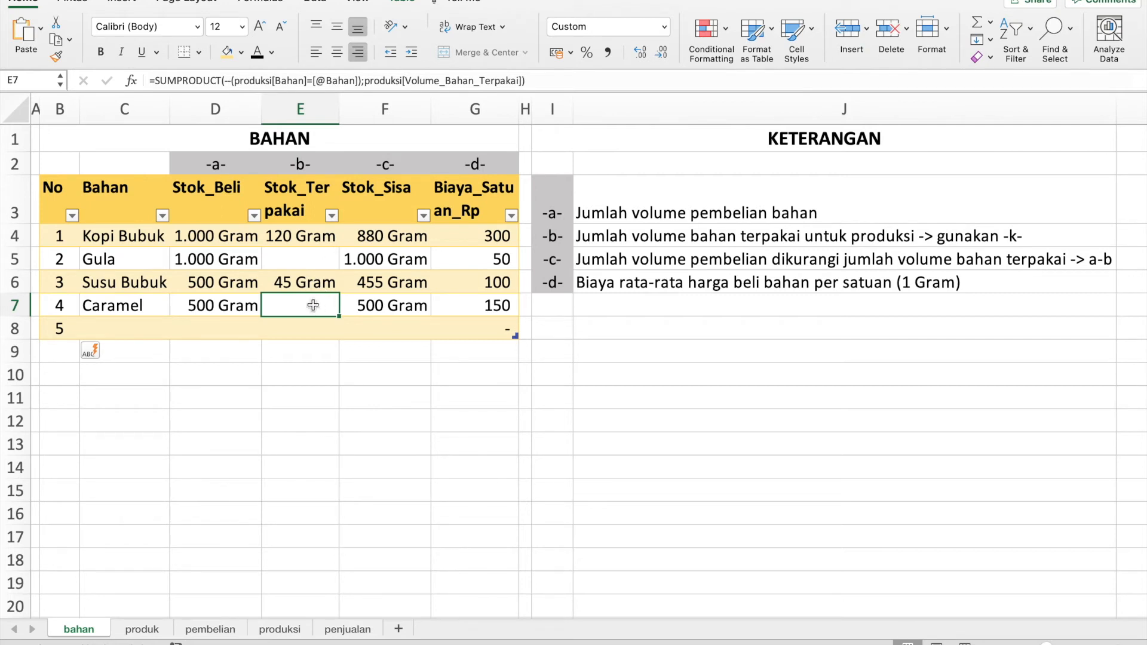
Review the produksi and bahan tables, and open the produk sheet.
{"action": "left_click", "coordinate": [280, 629]}
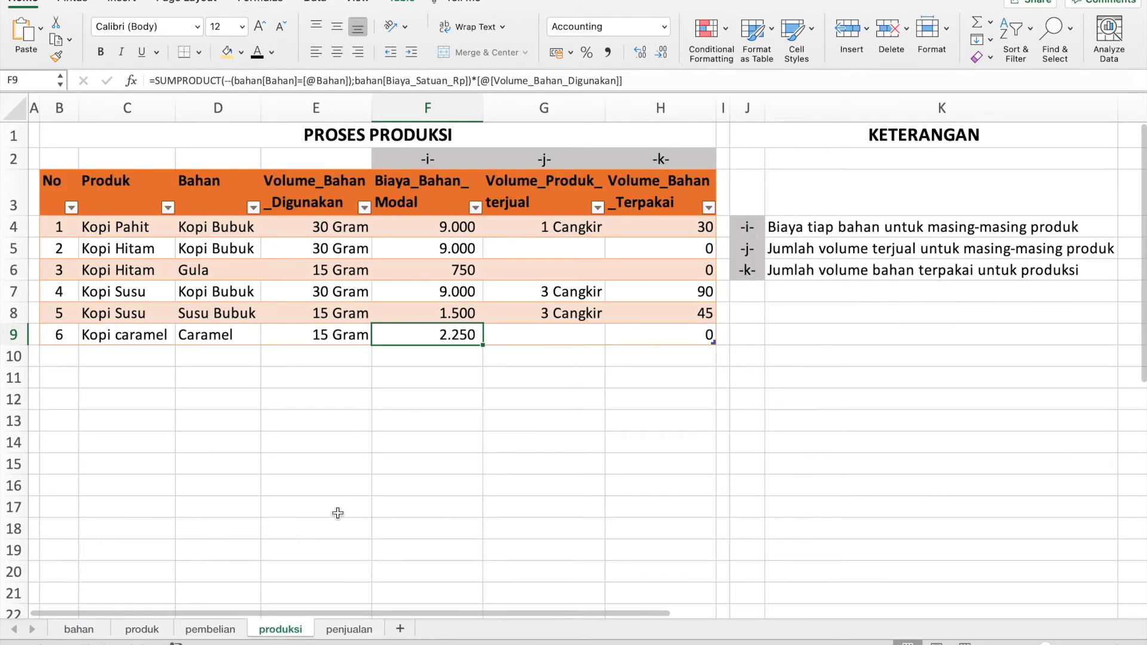
{"action": "left_click", "coordinate": [79, 629]}
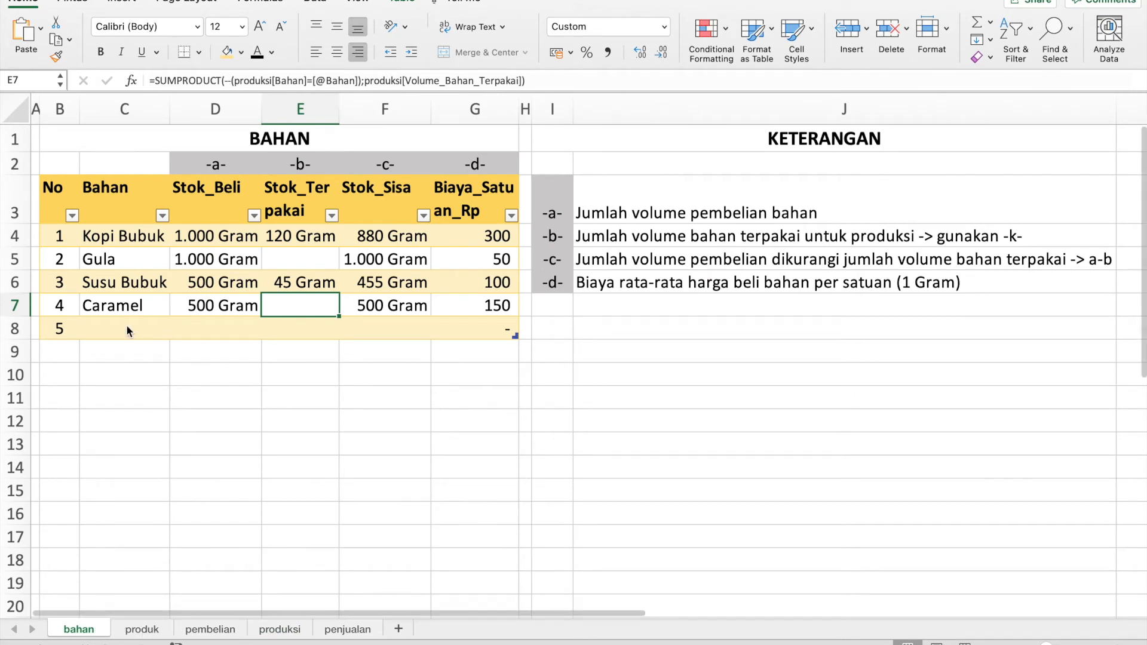
{"action": "key", "text": "ctrl+Page_Down"}
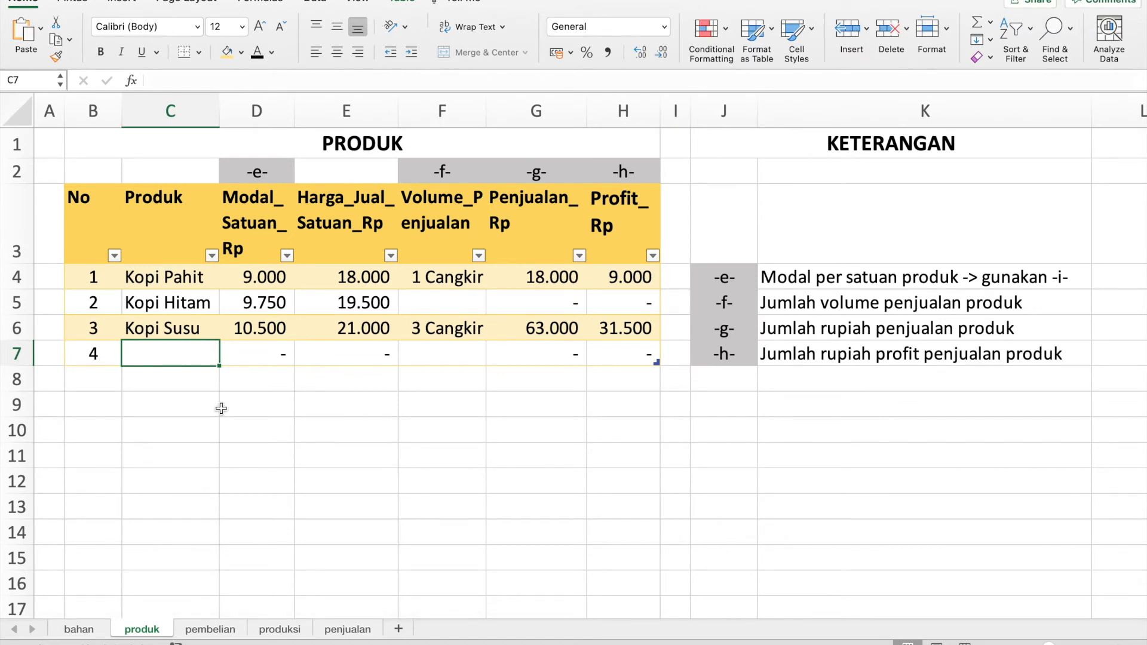
Check the product choices offered for record 4 in the penjualan sheet, and return to the produk sheet.
{"action": "left_click", "coordinate": [347, 629]}
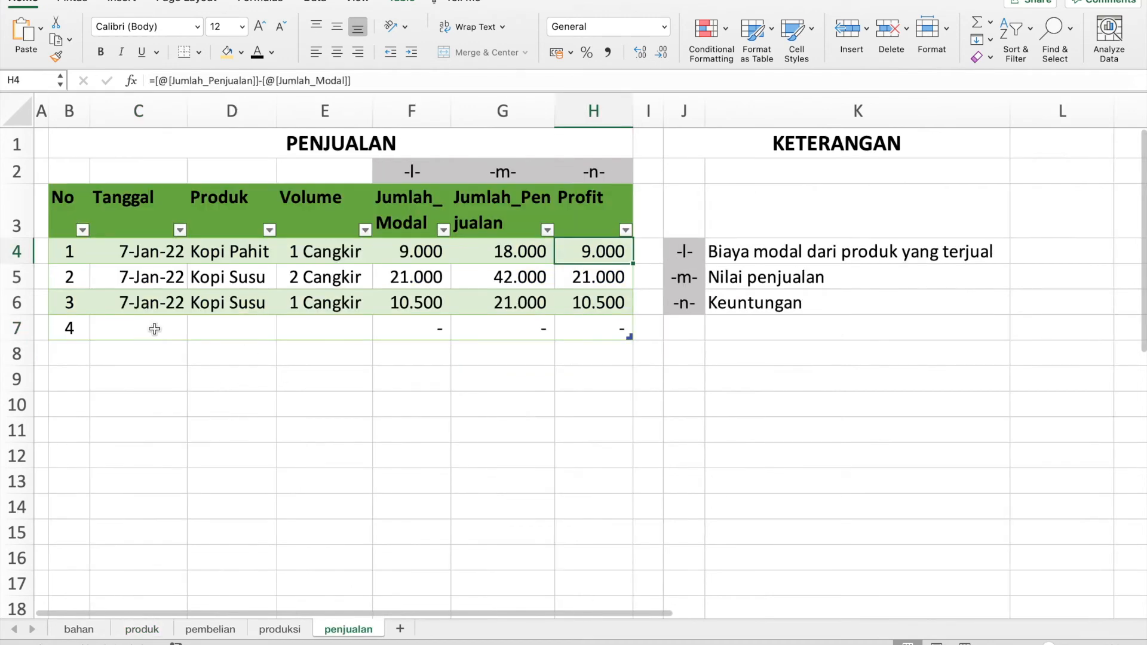
{"action": "left_click", "coordinate": [246, 326]}
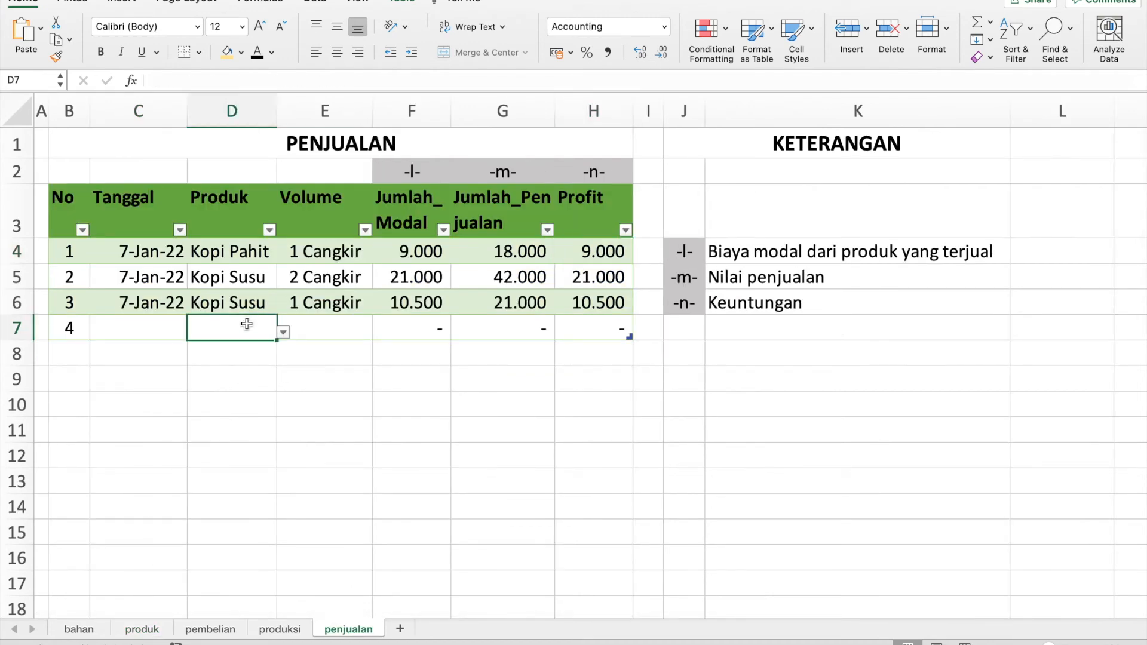
{"action": "left_click", "coordinate": [284, 333]}
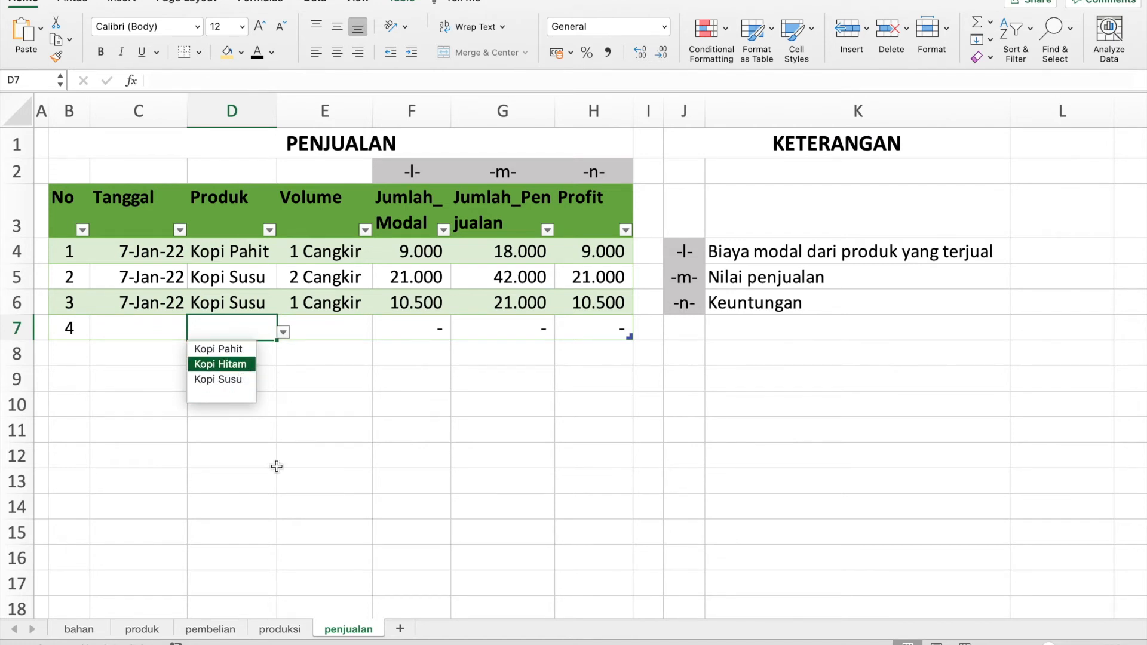
{"action": "left_click", "coordinate": [164, 628]}
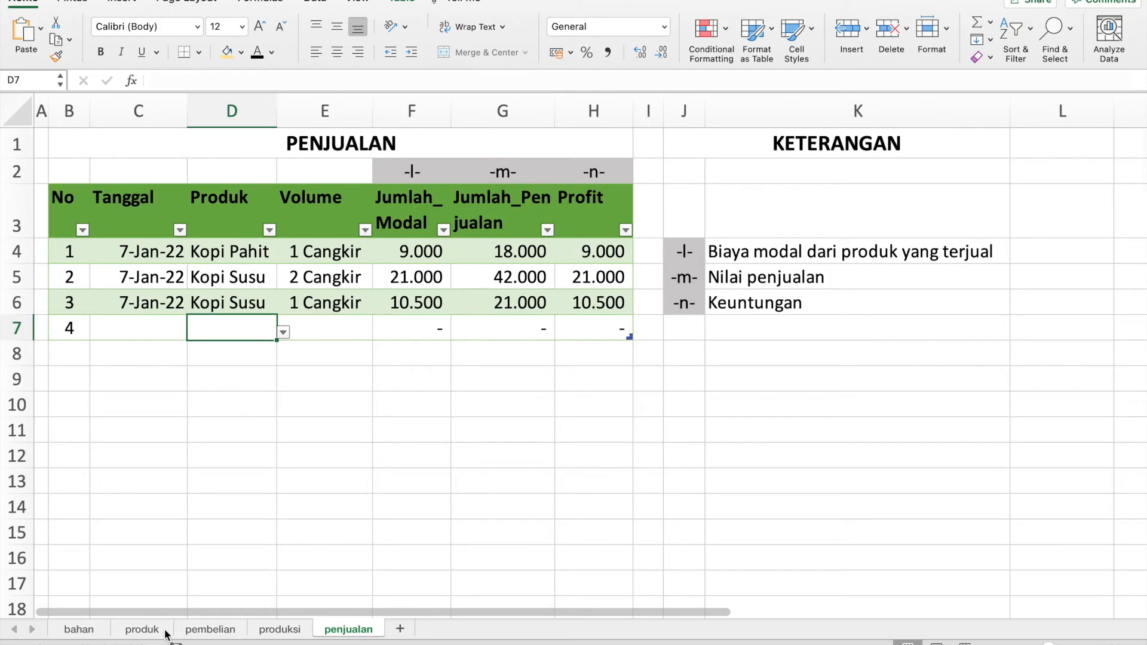
{"action": "left_click", "coordinate": [166, 630]}
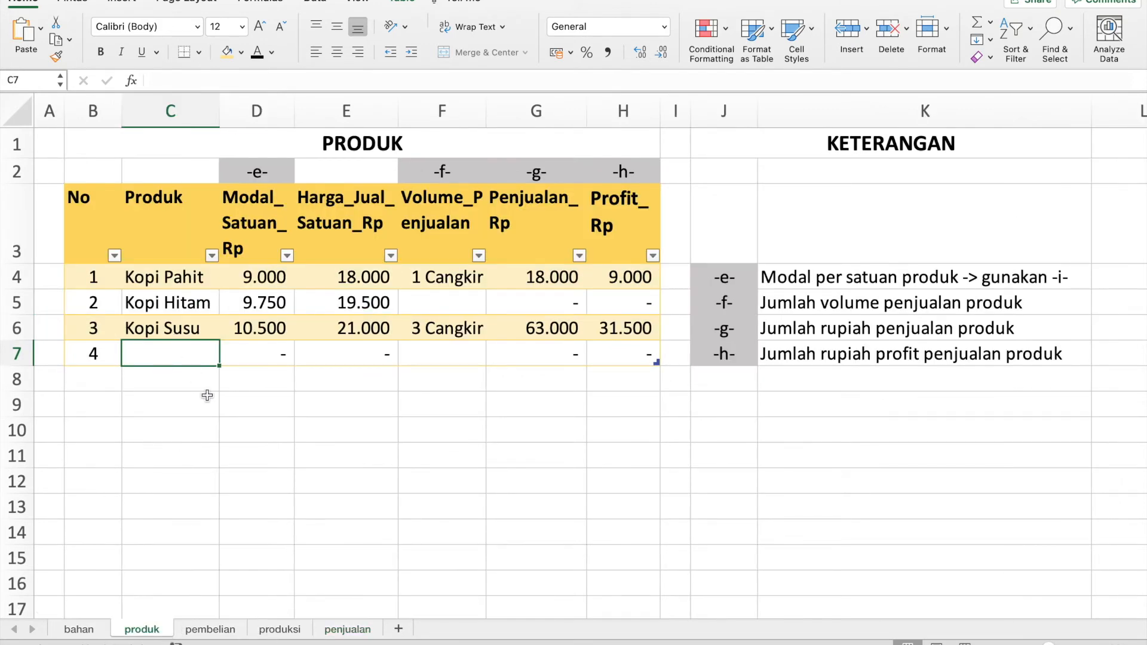
{"action": "type", "text": "Kopi"}
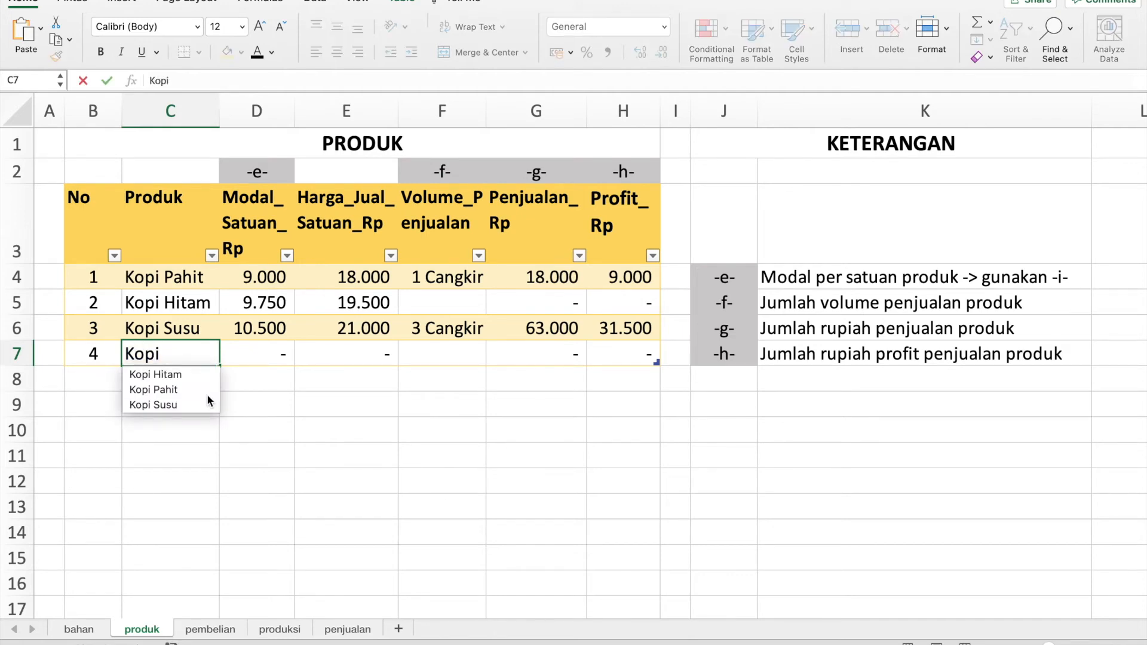
{"action": "key", "text": "Escape"}
{"action": "key", "text": "Escape"}
{"action": "left_click", "coordinate": [191, 330]}
Enter Kopi Caramel as product number 4 in the produk table and widen the Produk column to fit the name.
{"action": "left_click", "coordinate": [170, 350]}
{"action": "type", "text": "K"}
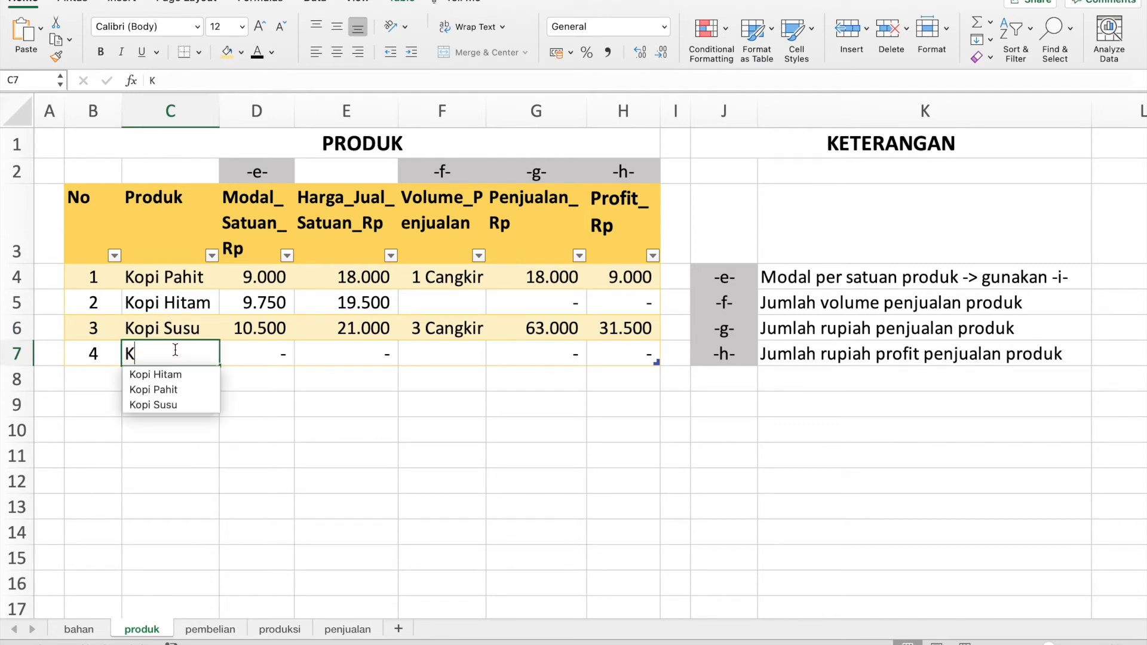
{"action": "type", "text": "opi Cara"}
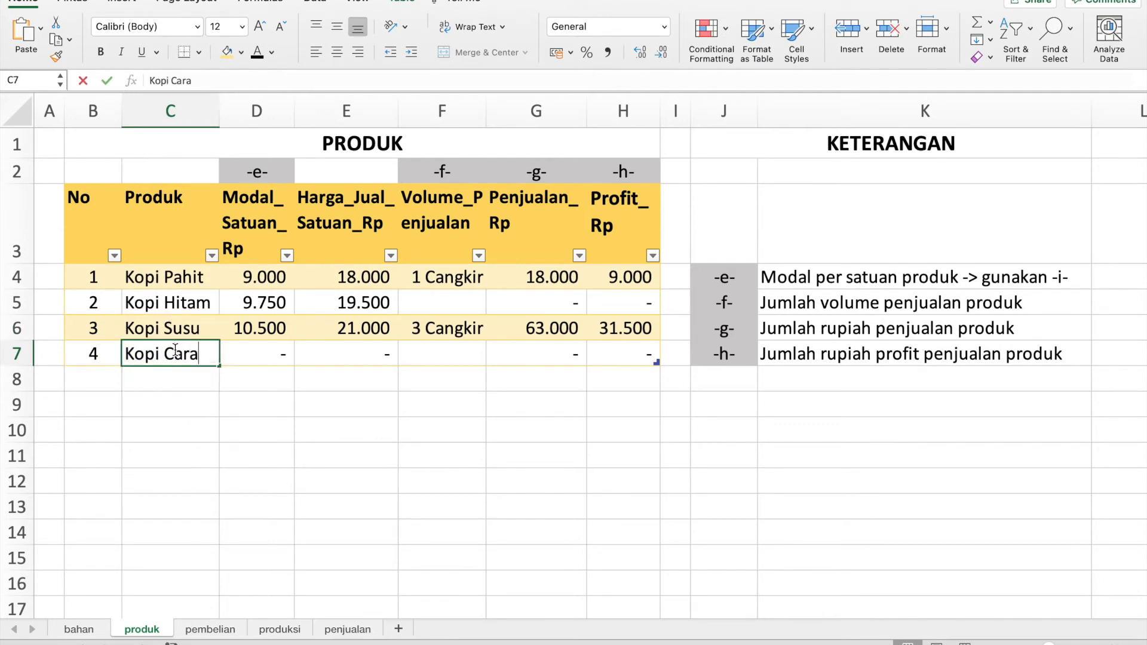
{"action": "type", "text": "mel"}
{"action": "key", "text": "Return"}
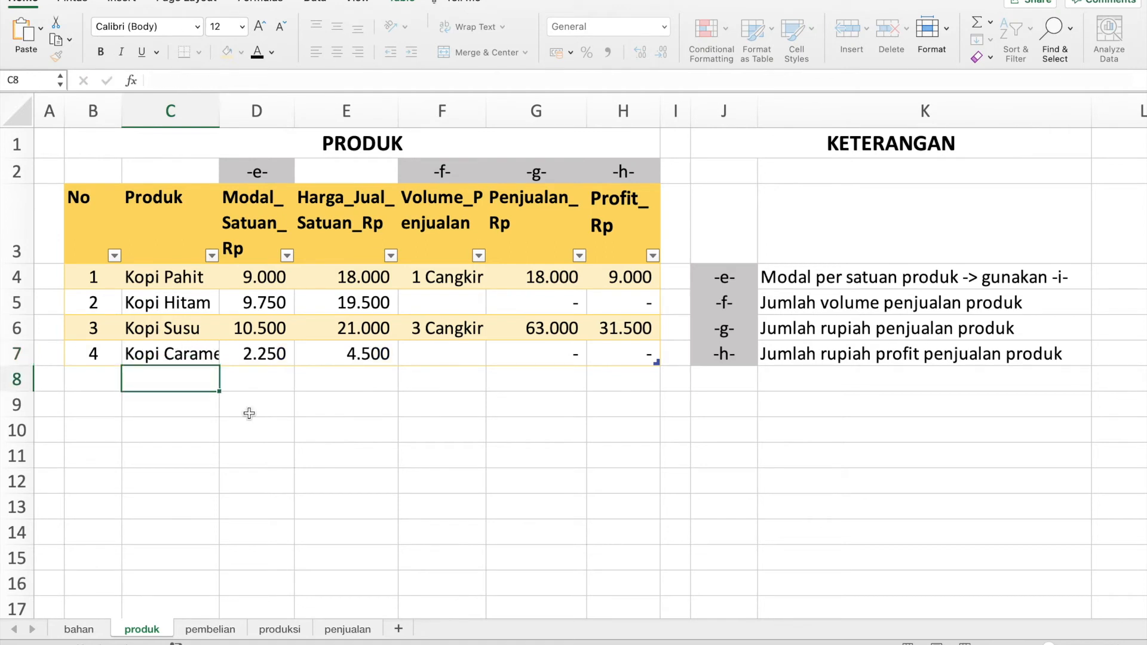
{"action": "left_click_drag", "start_coordinate": [220, 109], "coordinate": [238, 109]}
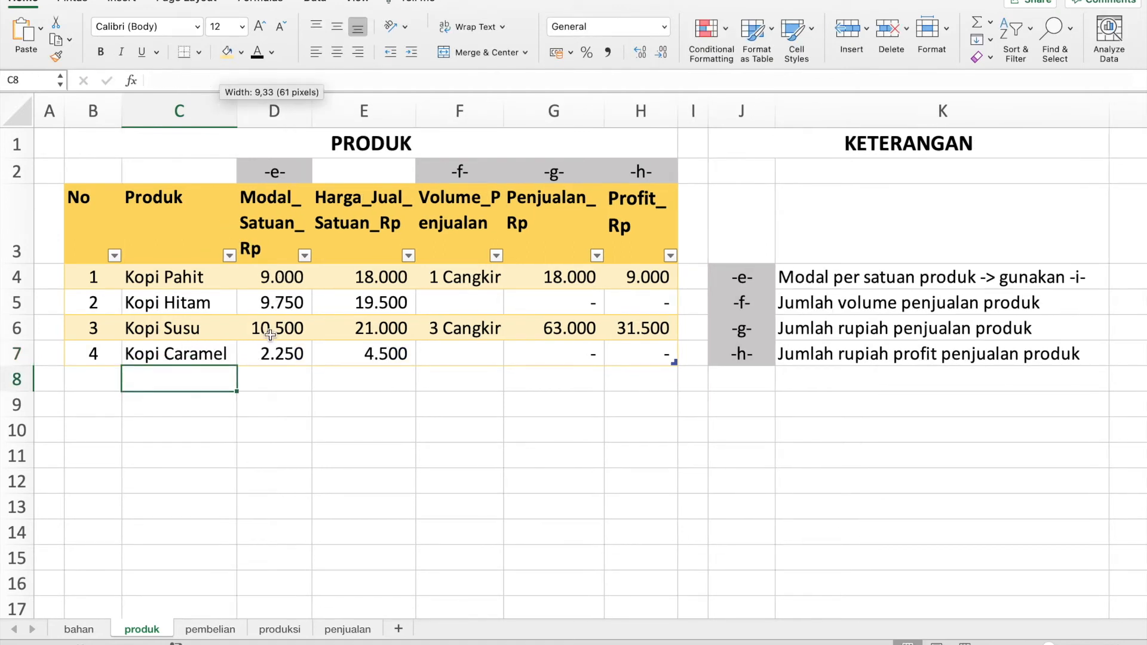
Examine the unit cost and unit selling price formulas for Kopi Caramel in the produk table, and view the produksi sheet.
{"action": "left_click", "coordinate": [273, 351]}
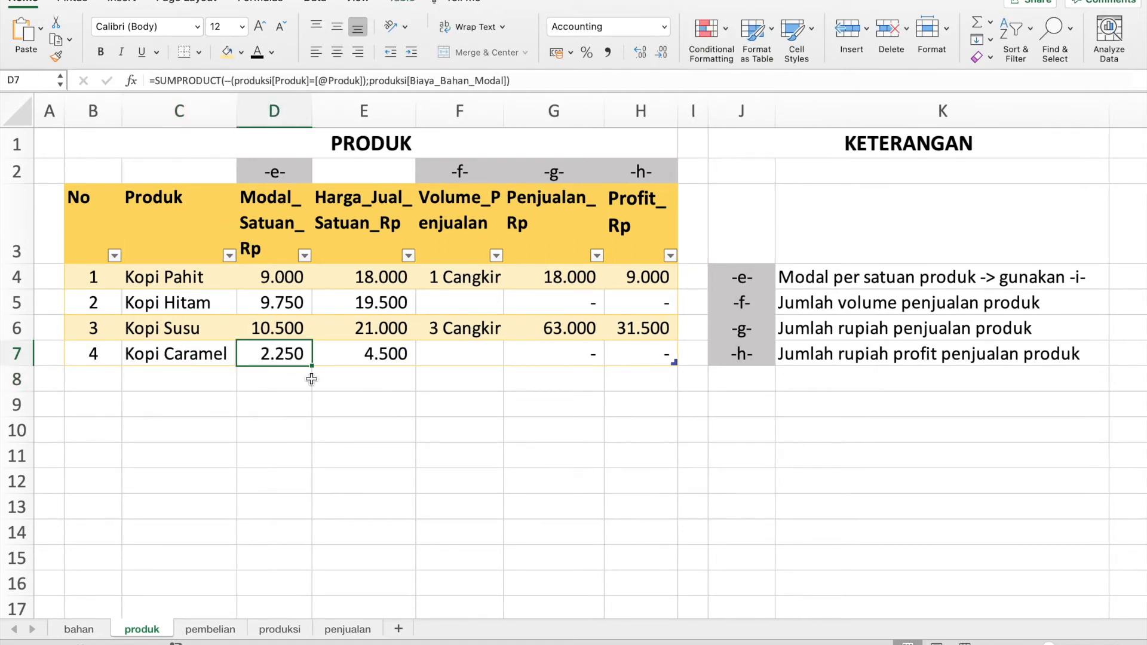
{"action": "left_click", "coordinate": [344, 356]}
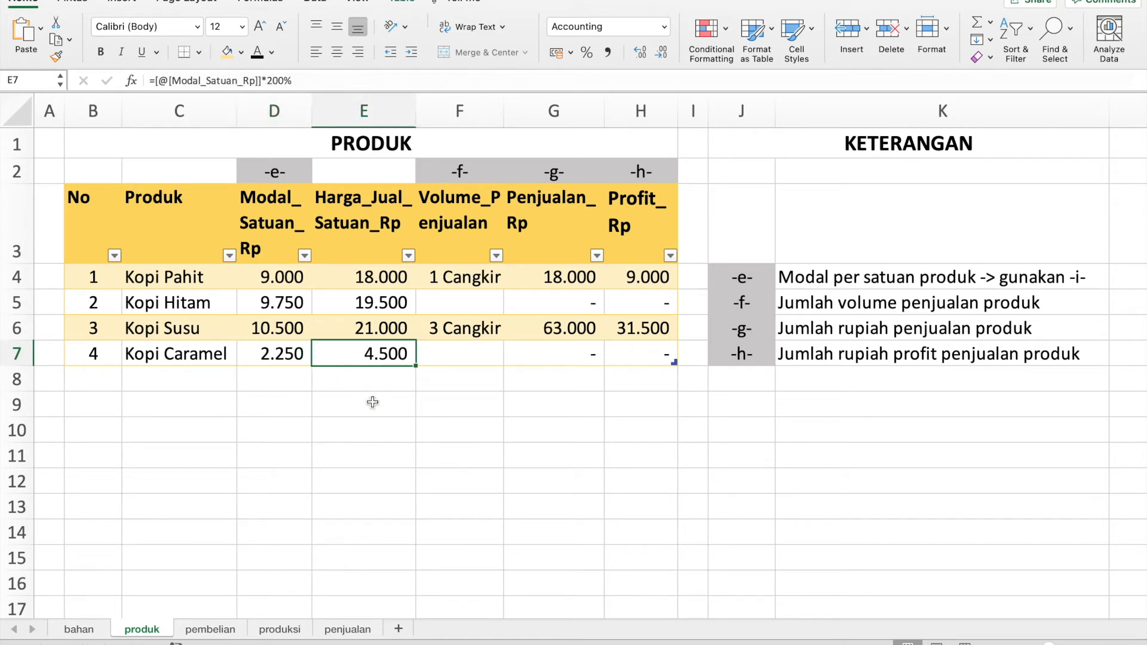
{"action": "left_click", "coordinate": [365, 171]}
{"action": "left_click", "coordinate": [359, 350]}
{"action": "left_click", "coordinate": [187, 360]}
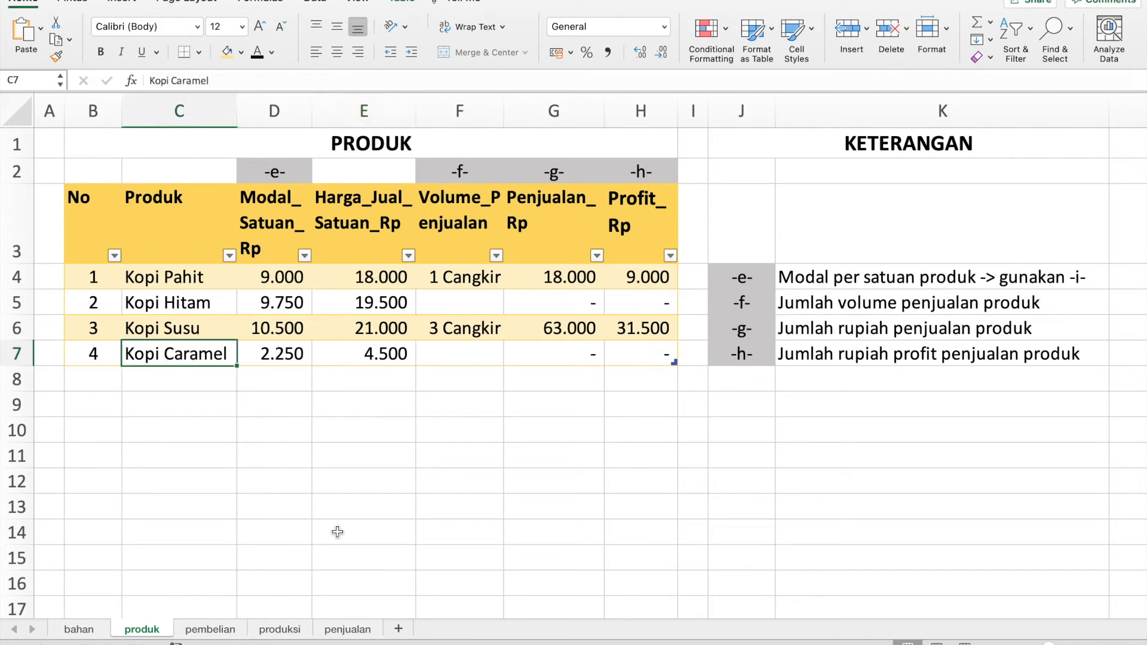
{"action": "left_click", "coordinate": [279, 631]}
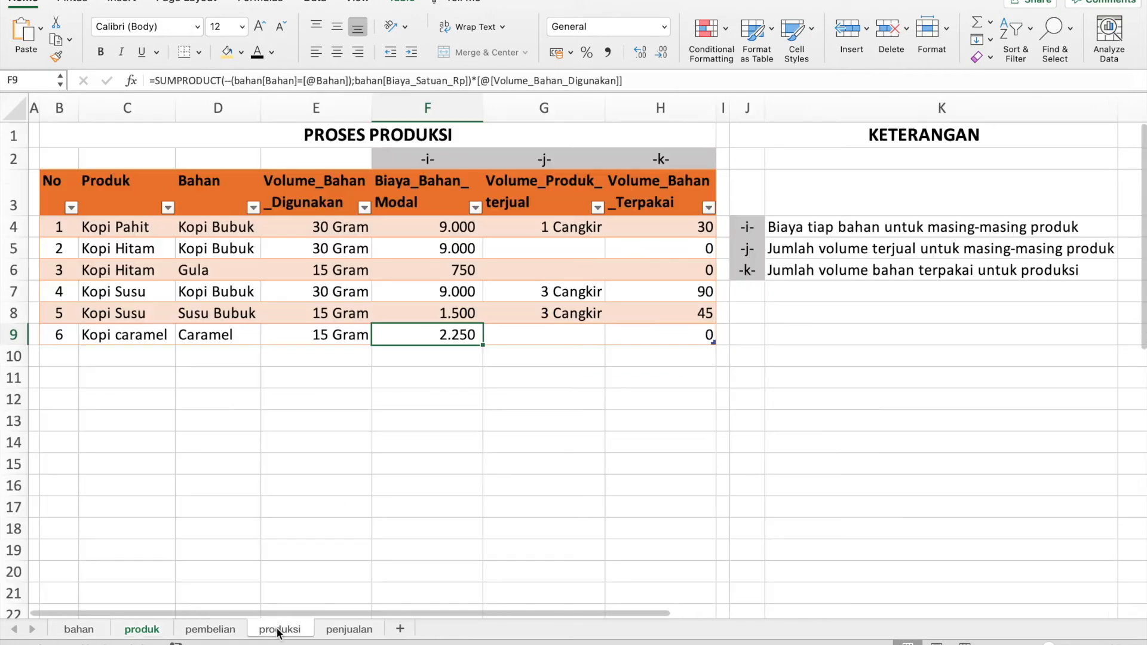
Record a sale of 3 Cangkir of Kopi Caramel in record 4 of the penjualan table.
{"action": "left_click", "coordinate": [353, 631]}
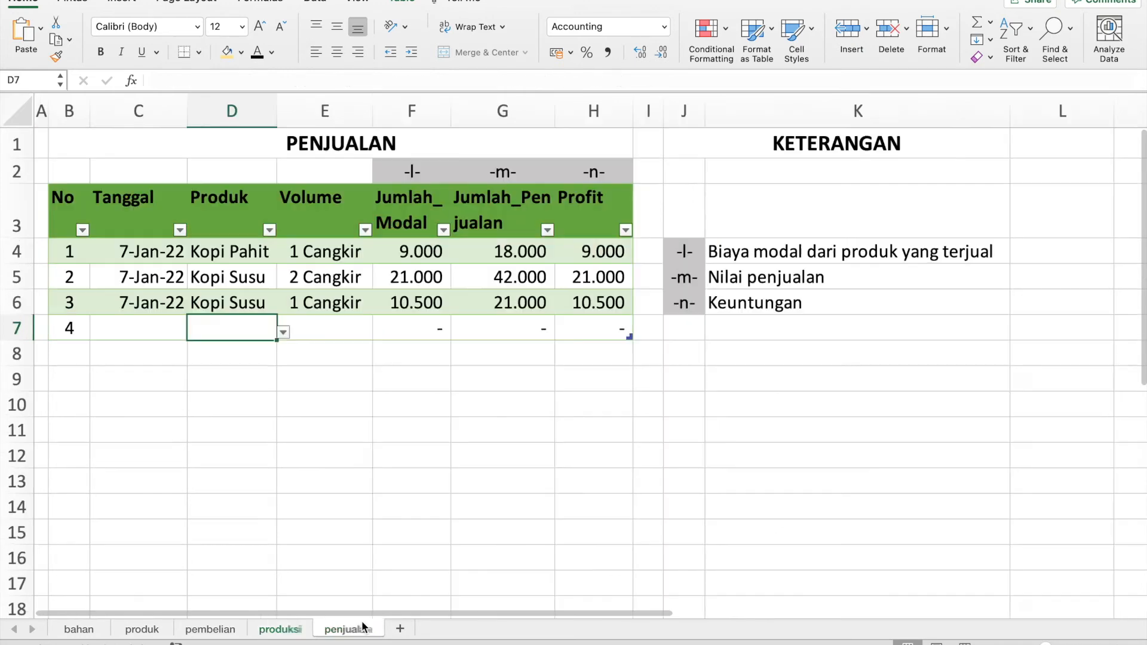
{"action": "left_click", "coordinate": [283, 333]}
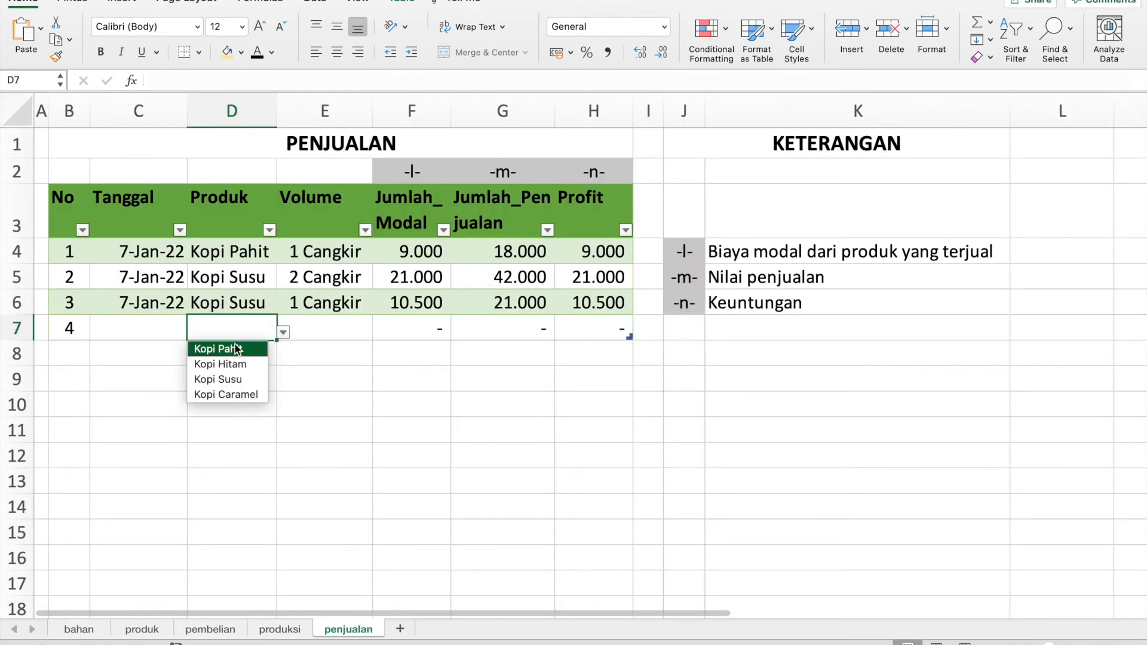
{"action": "left_click", "coordinate": [236, 394]}
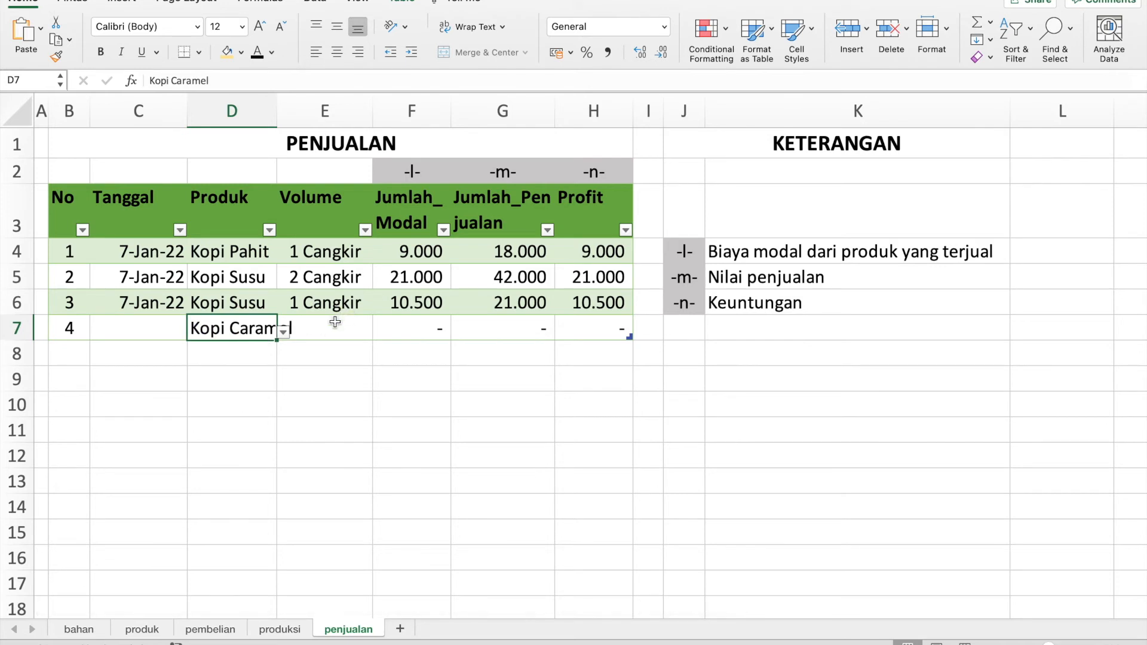
{"action": "left_click", "coordinate": [333, 362]}
{"action": "left_click", "coordinate": [339, 323]}
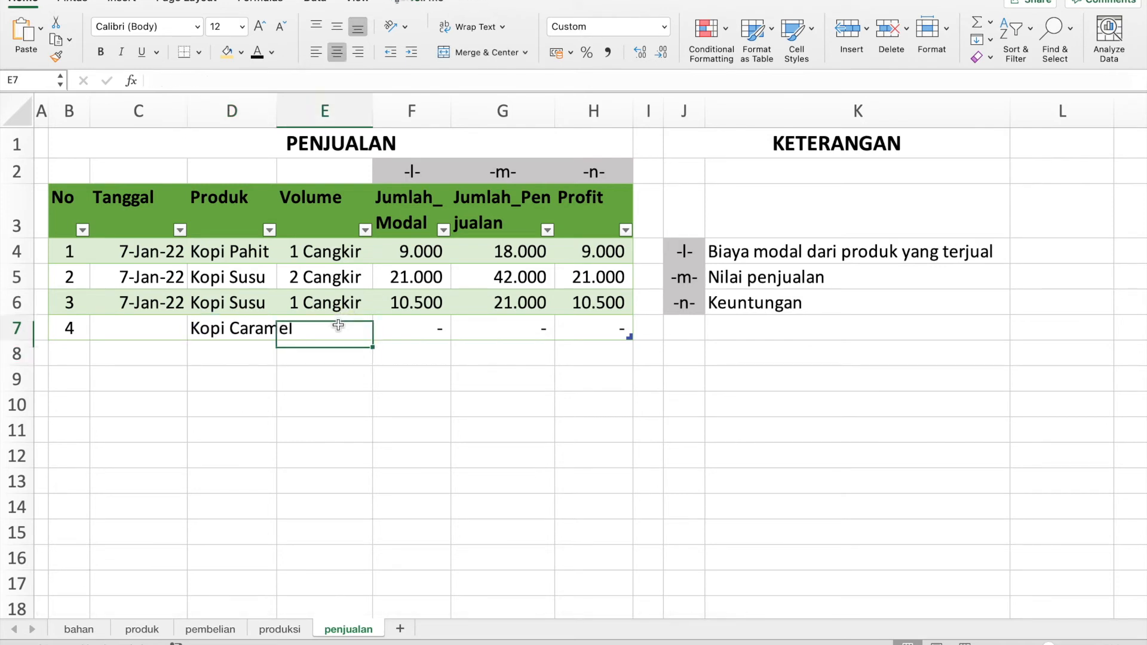
{"action": "type", "text": "3"}
{"action": "left_click", "coordinate": [345, 361]}
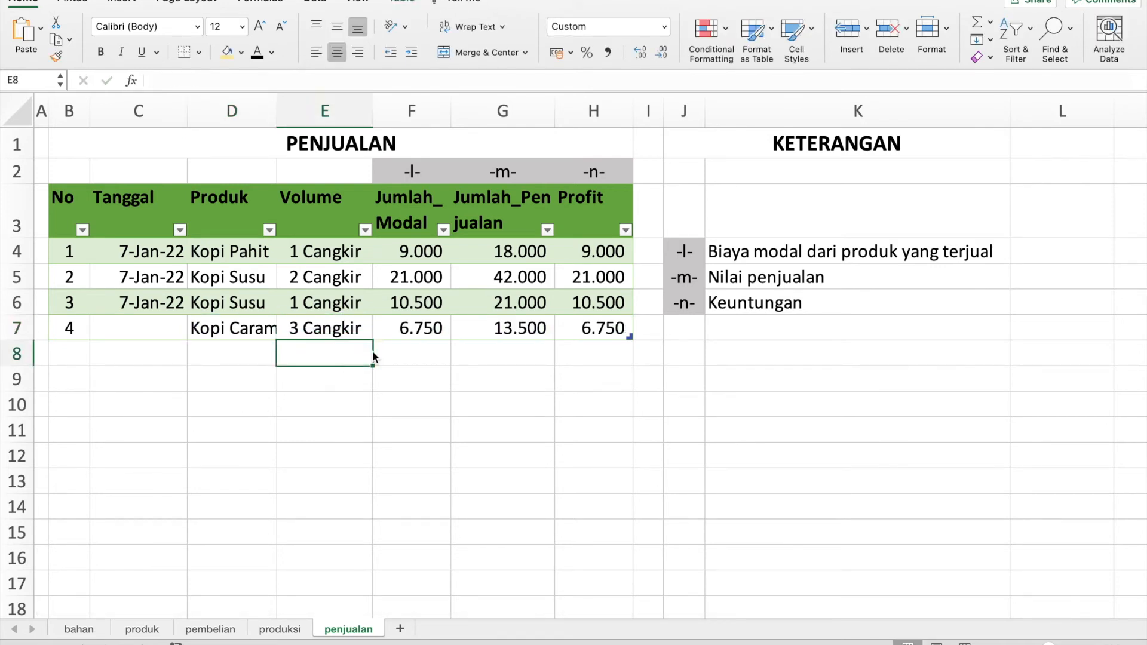
Examine the Kopi Caramel sale's calculated amounts in penjualan and Caramel's purchased and used stock formulas in bahan.
{"action": "left_click", "coordinate": [410, 329]}
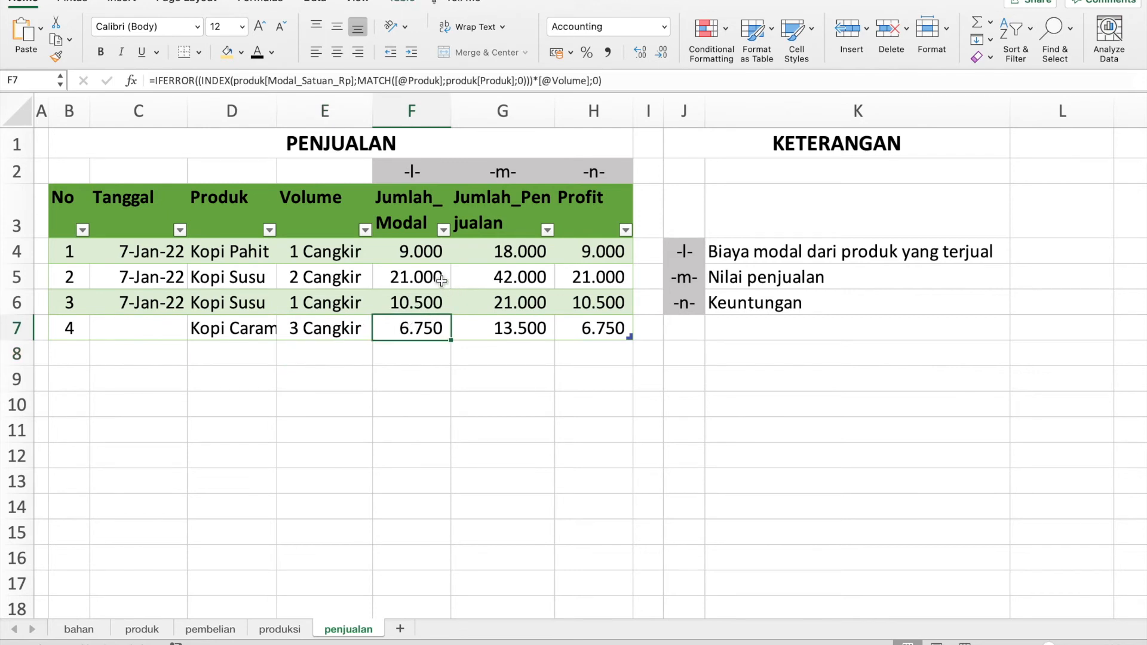
{"action": "left_click", "coordinate": [480, 333]}
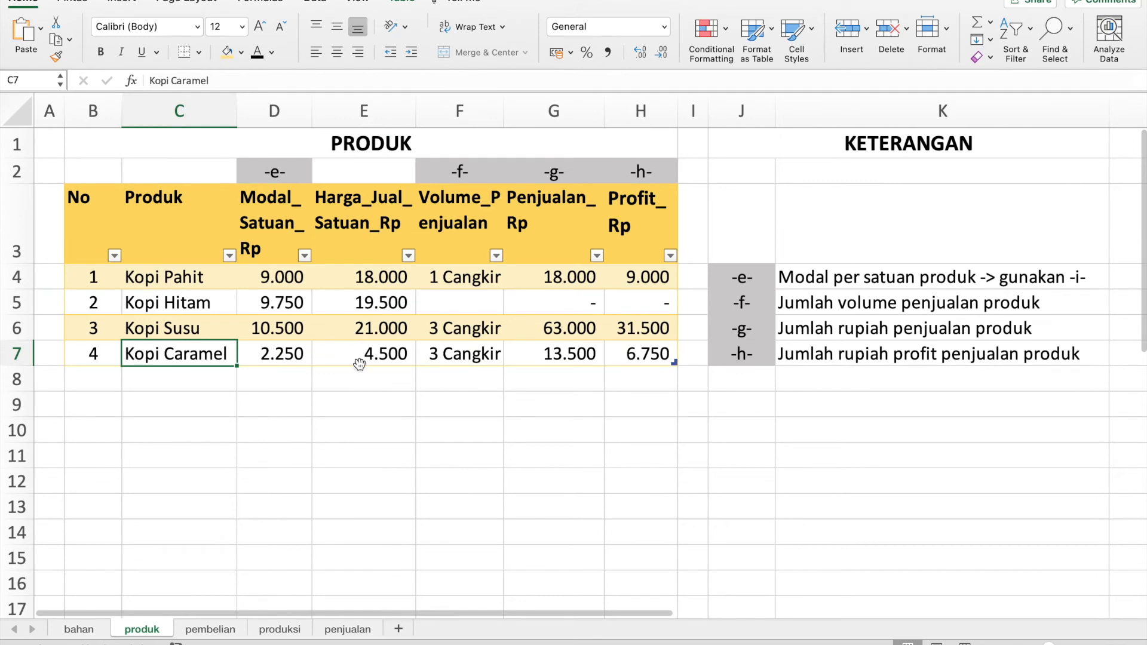
{"action": "left_click", "coordinate": [84, 630]}
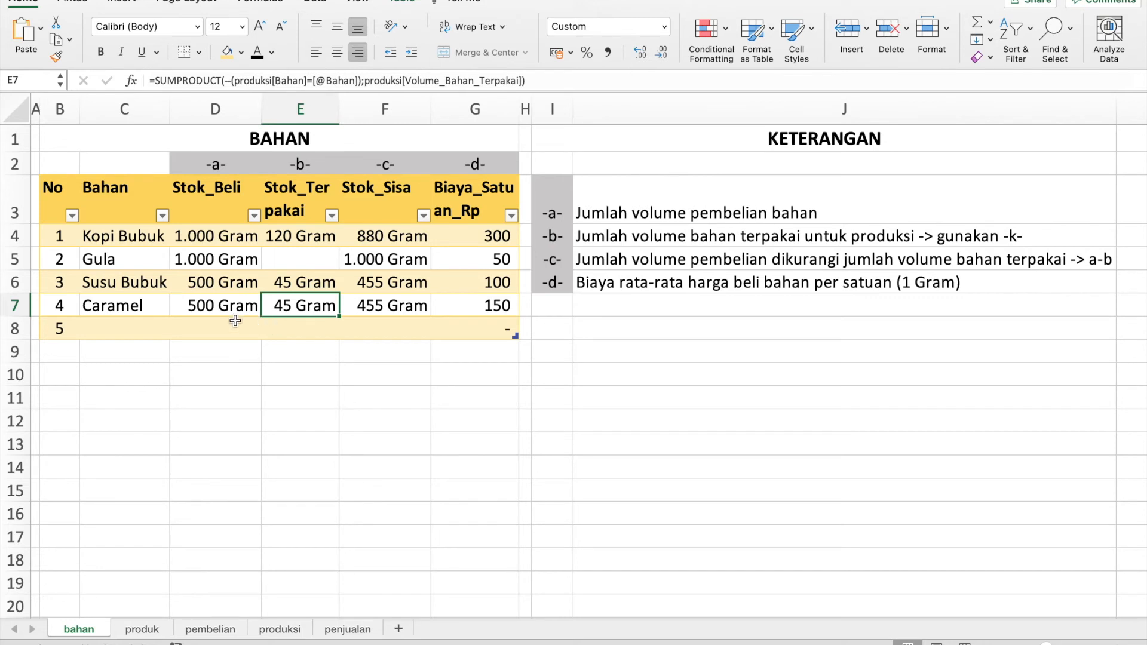
{"action": "left_click", "coordinate": [194, 301]}
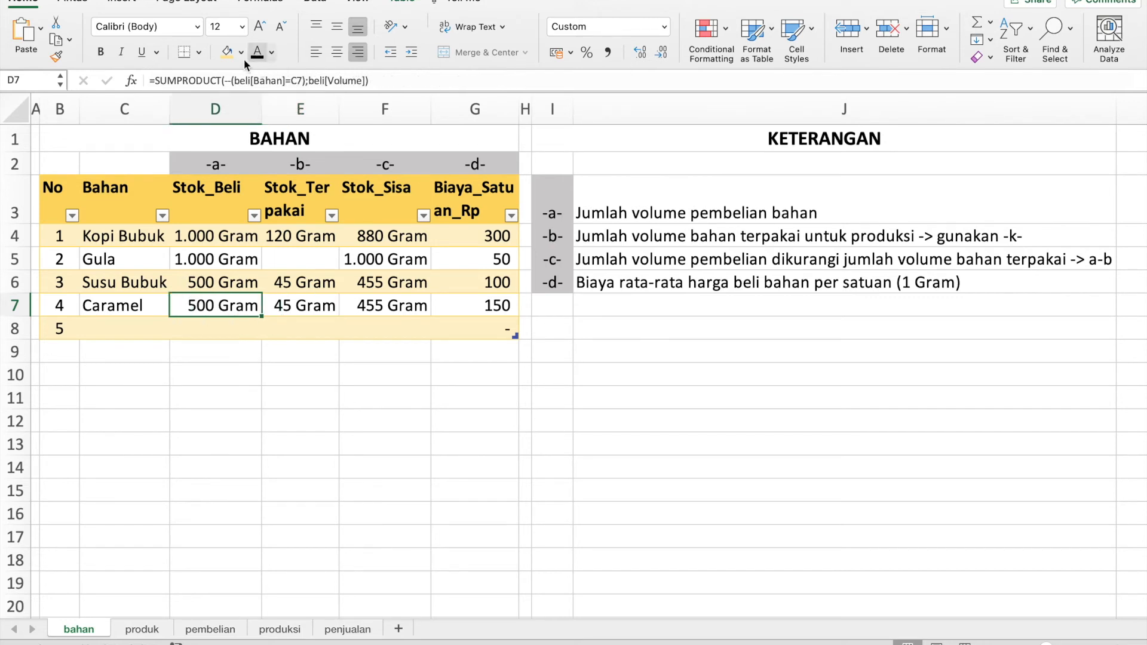
{"action": "left_click", "coordinate": [327, 308]}
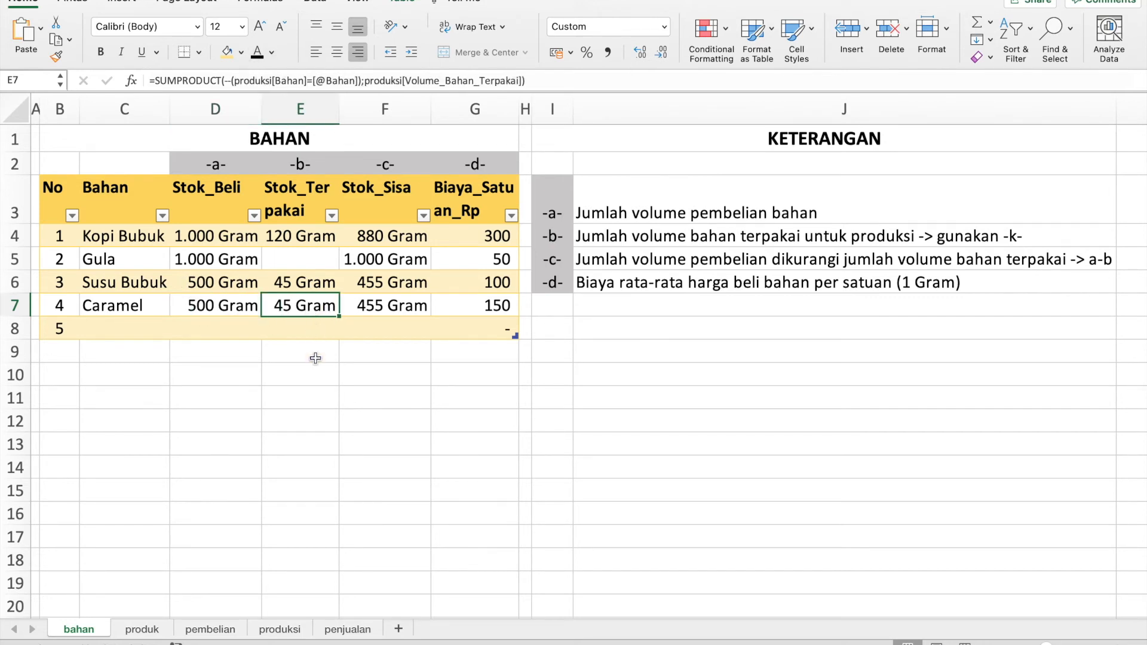